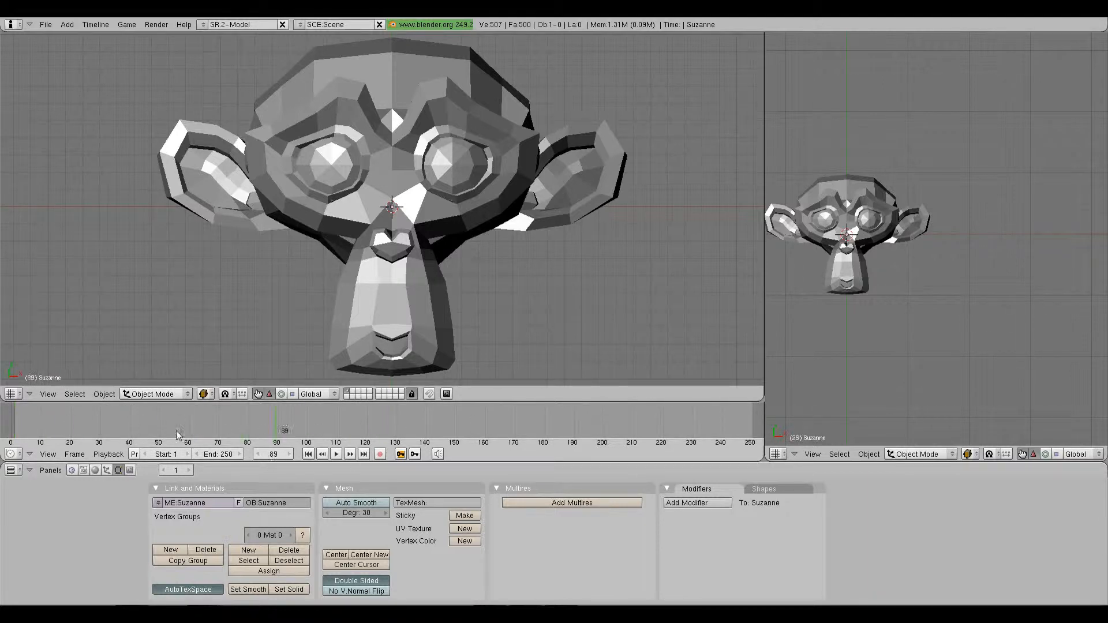
Change the smaller 3D view into an Action Editor and set its mode to ShapeKey Editor.
{"action": "left_click", "coordinate": [778, 455]}
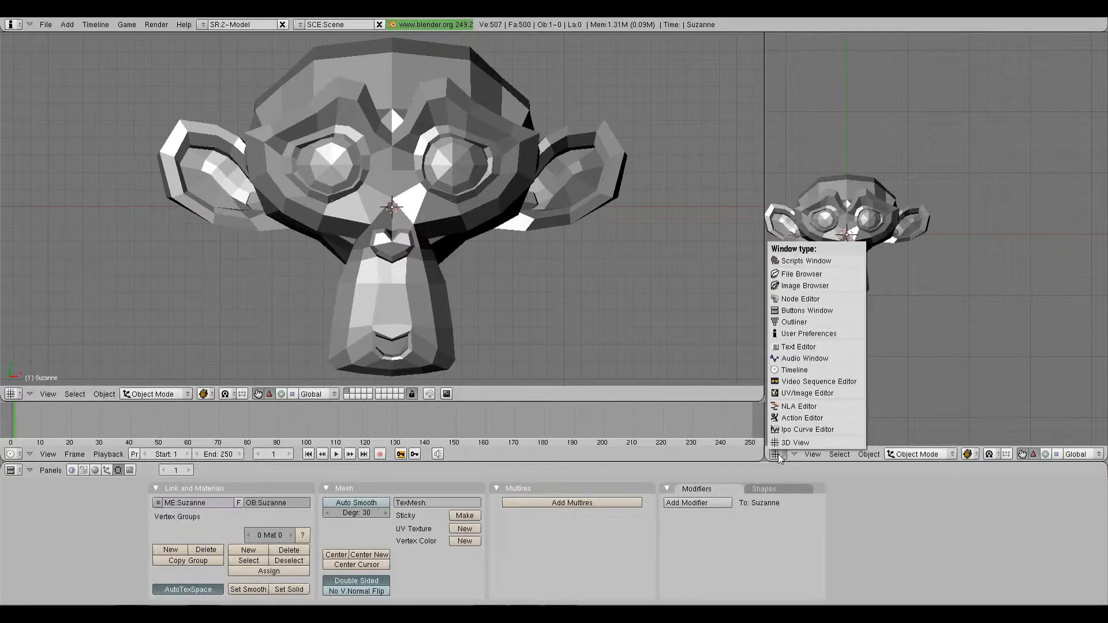
{"action": "left_click", "coordinate": [808, 420]}
{"action": "left_click", "coordinate": [938, 454]}
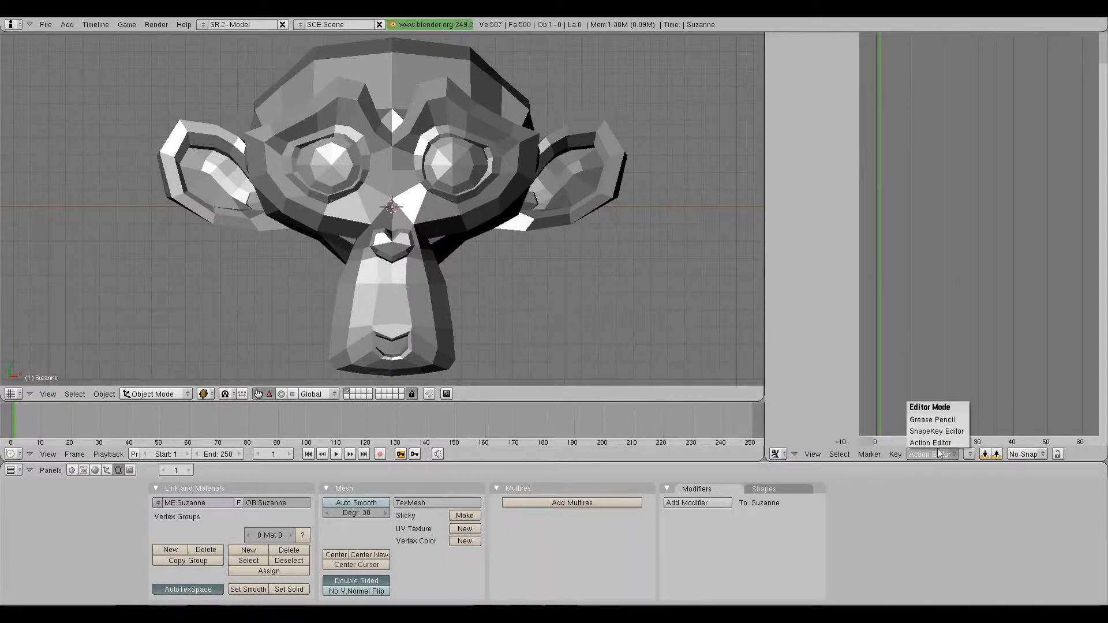
{"action": "left_click", "coordinate": [937, 433]}
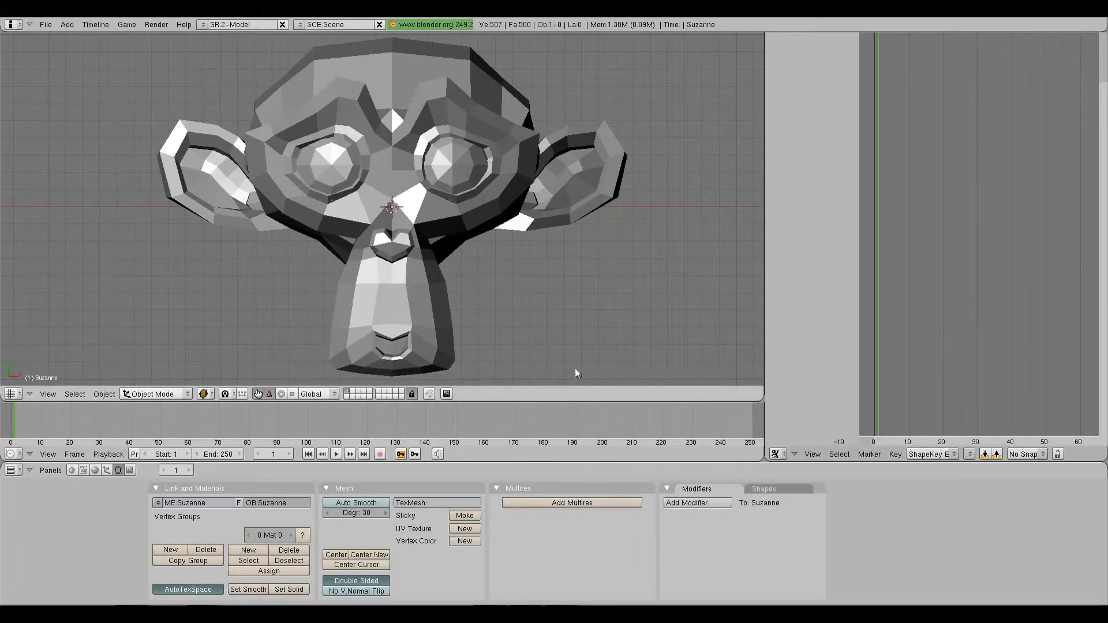
Add a Basis shape key to the Suzanne monkey head, plus a second shape key named M.
{"action": "right_click", "coordinate": [392, 246]}
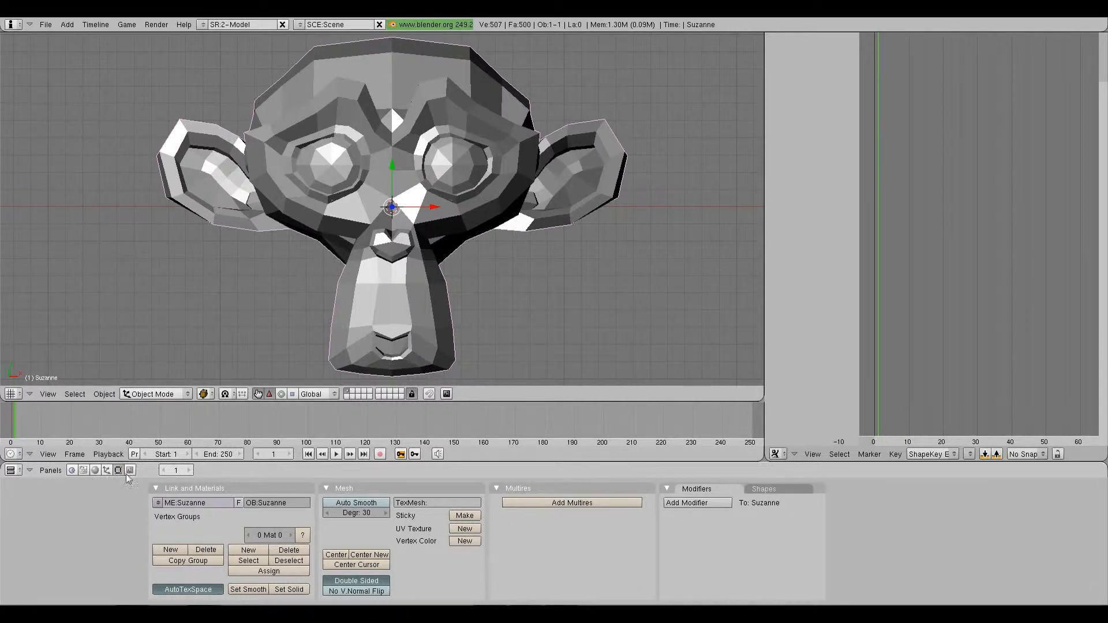
{"action": "left_click", "coordinate": [755, 490]}
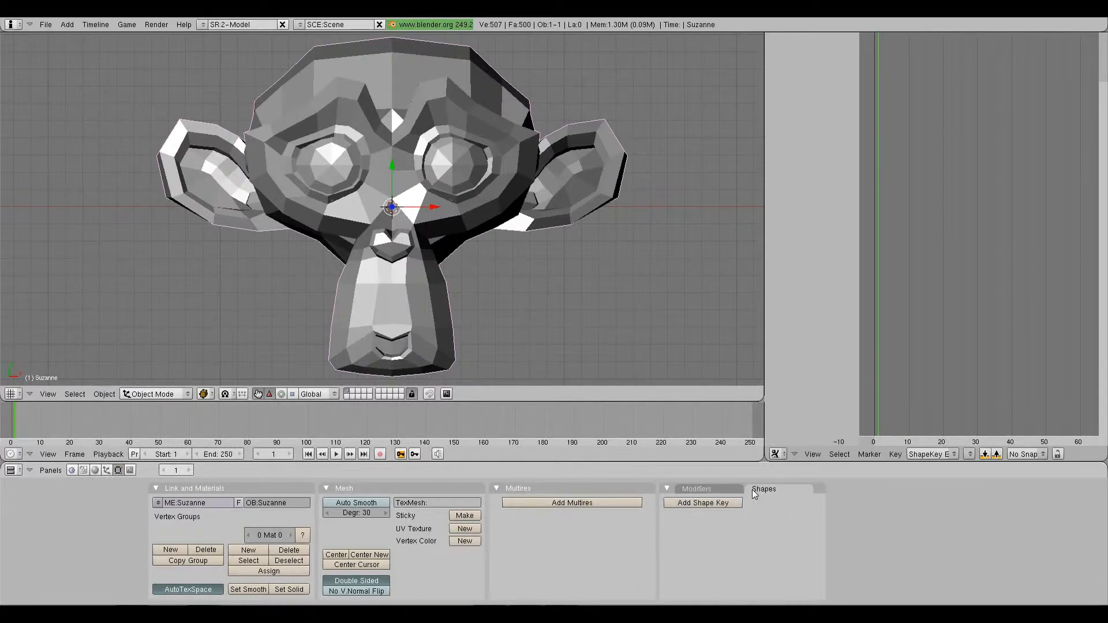
{"action": "left_click", "coordinate": [702, 503]}
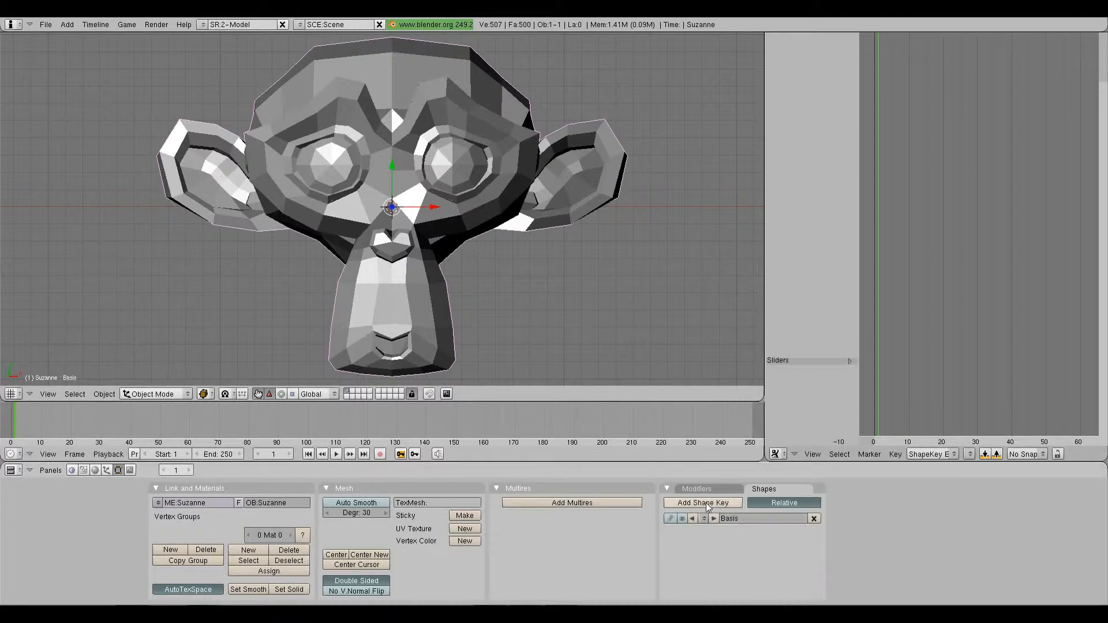
{"action": "left_click", "coordinate": [705, 503]}
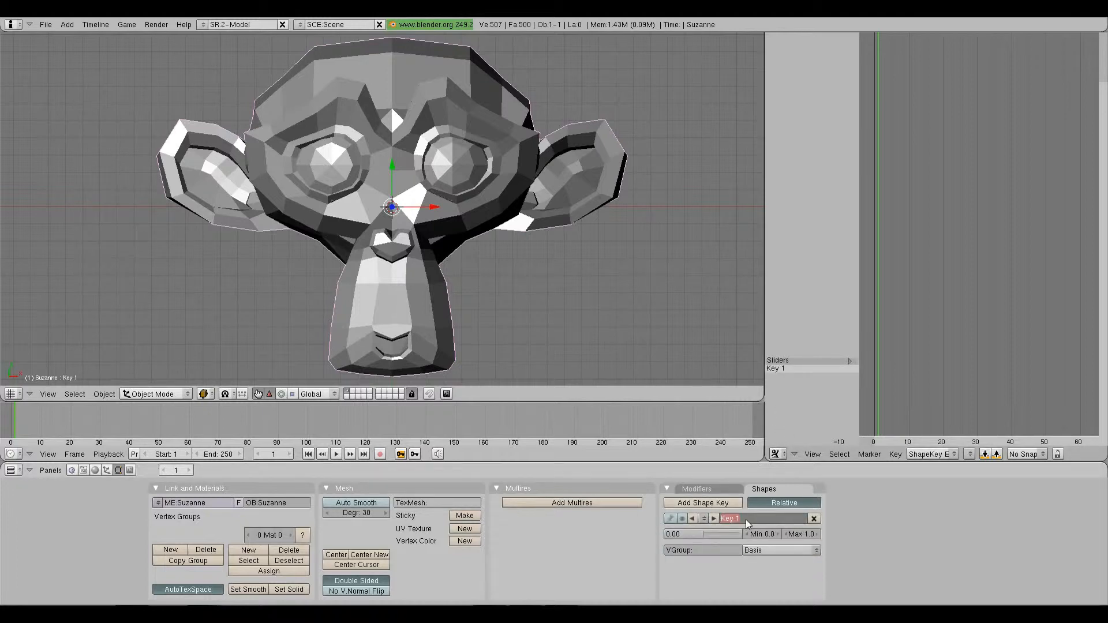
{"action": "key", "text": "Return"}
Add two more shape keys to the monkey head and name them O and Frown.
{"action": "left_click", "coordinate": [726, 505]}
{"action": "left_click", "coordinate": [748, 519]}
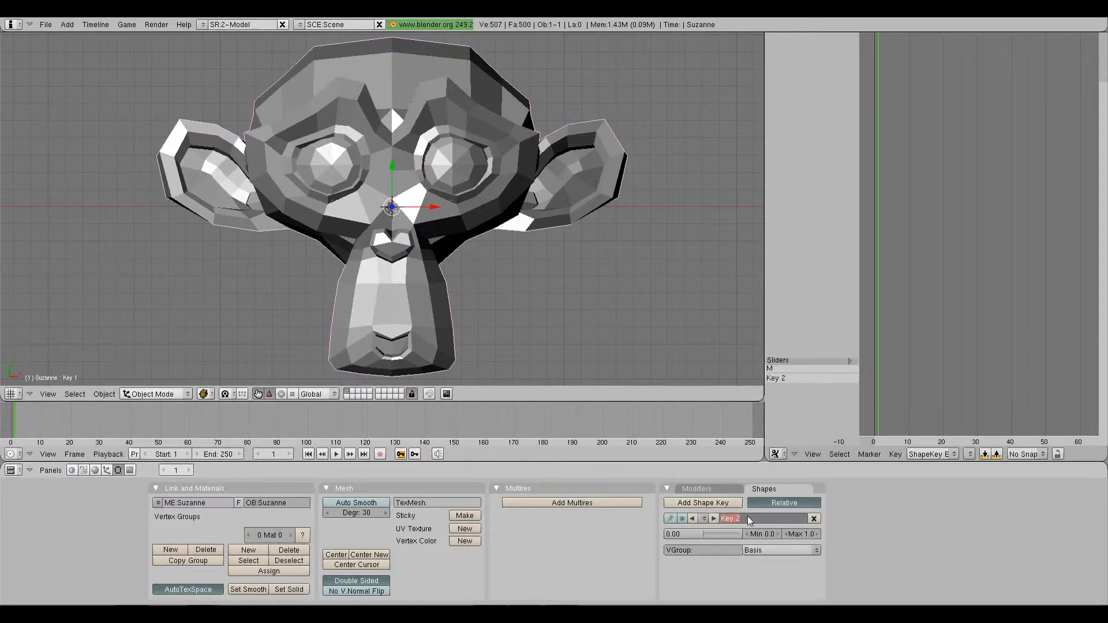
{"action": "type", "text": "O"}
{"action": "key", "text": "Return"}
{"action": "left_click", "coordinate": [722, 501]}
{"action": "left_click", "coordinate": [732, 519]}
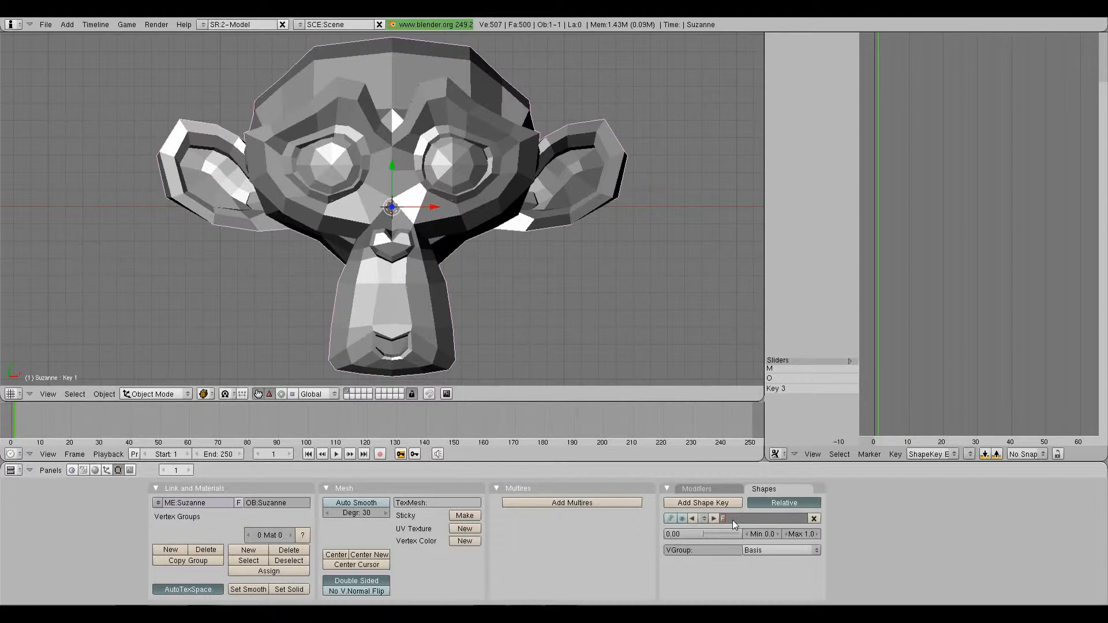
{"action": "type", "text": "Frown"}
{"action": "key", "text": "Return"}
Cycle through the monkey's shape keys and make M the active one.
{"action": "left_click", "coordinate": [692, 518]}
{"action": "left_click", "coordinate": [712, 517]}
{"action": "left_click", "coordinate": [711, 517]}
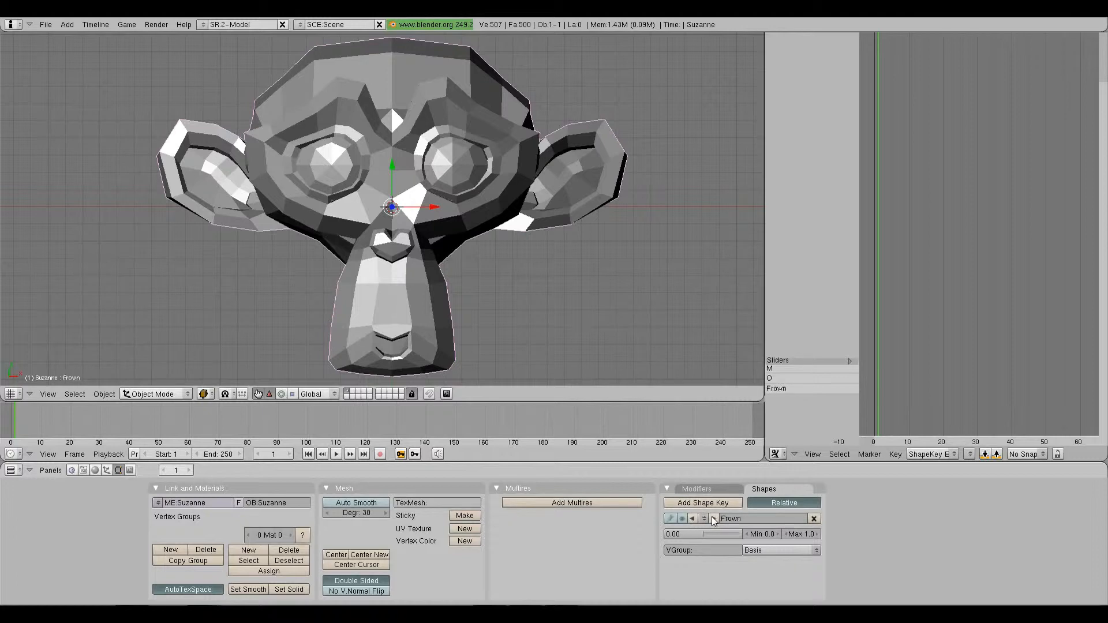
{"action": "left_click", "coordinate": [693, 520]}
{"action": "left_click", "coordinate": [694, 519]}
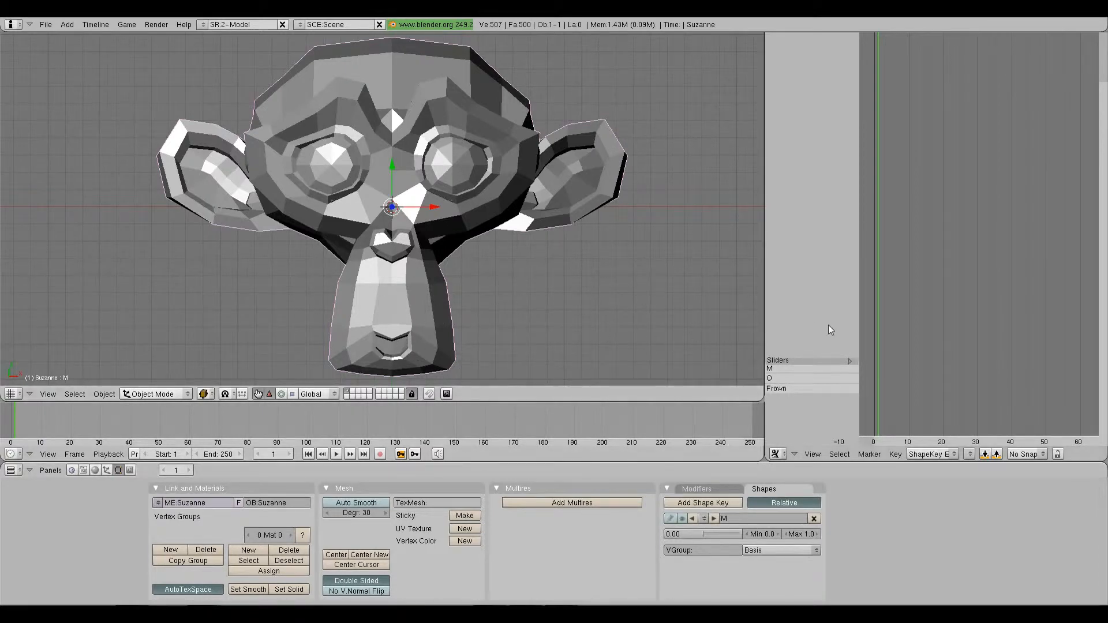
Expand the shape key sliders and try out the M slider, ending at 0.00 on frame 1.
{"action": "left_click", "coordinate": [850, 361]}
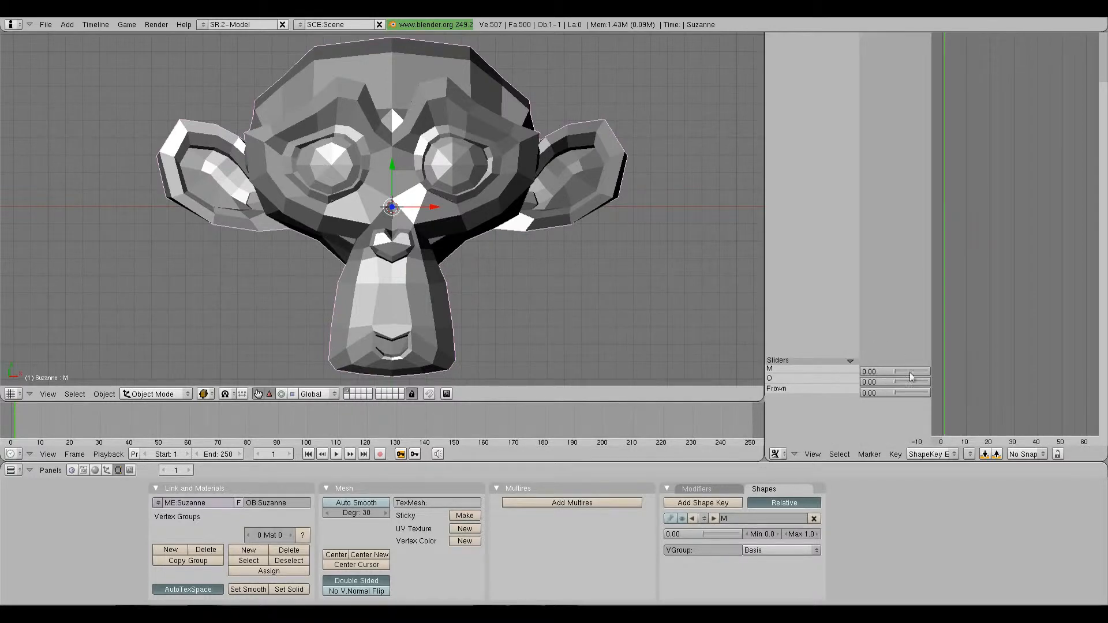
{"action": "middle_click_drag", "start_coordinate": [965, 358], "coordinate": [964, 315]}
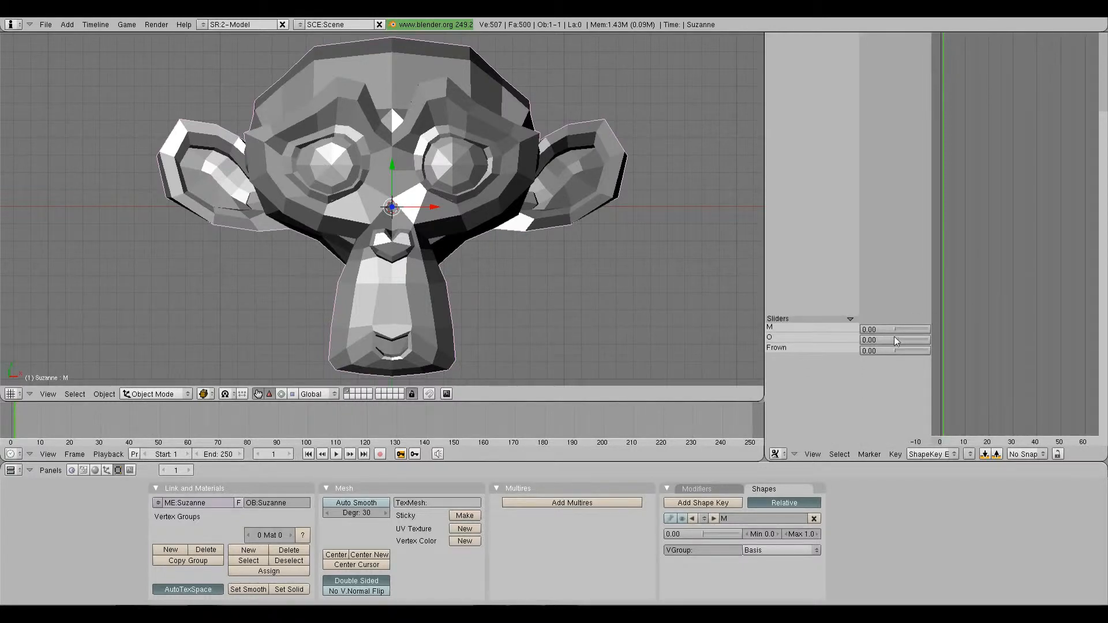
{"action": "left_click_drag", "start_coordinate": [902, 330], "coordinate": [985, 333]}
{"action": "mouse_move", "coordinate": [924, 330]}
{"action": "left_mouse_down"}
{"action": "mouse_move", "coordinate": [864, 359]}
{"action": "mouse_move", "coordinate": [912, 330]}
{"action": "left_mouse_up"}
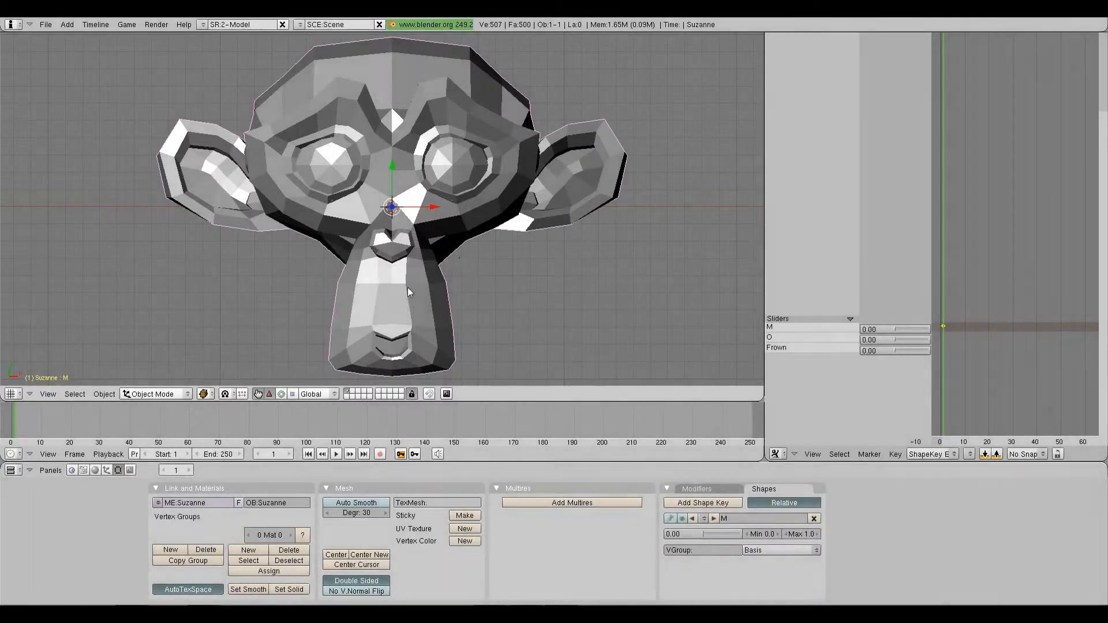
In Edit Mode on the M key, raise the middle vertices of the monkey's upper lip and deselect everything.
{"action": "key", "text": "Tab"}
{"action": "key", "text": "a"}
{"action": "middle_click_drag", "start_coordinate": [408, 301], "coordinate": [405, 240], "text": "shift"}
{"action": "middle_click_drag", "start_coordinate": [405, 239], "coordinate": [402, 186], "text": "ctrl"}
{"action": "key", "text": "b"}
{"action": "left_click_drag", "start_coordinate": [386, 172], "coordinate": [434, 207]}
{"action": "left_click_drag", "start_coordinate": [411, 159], "coordinate": [414, 129]}
{"action": "key", "text": "a"}
{"action": "key", "text": "a"}
{"action": "key", "text": "a"}
Flatten the whole mouth along the Y axis into a closed line and rotate it about -3.6 degrees around X.
{"action": "key", "text": "b"}
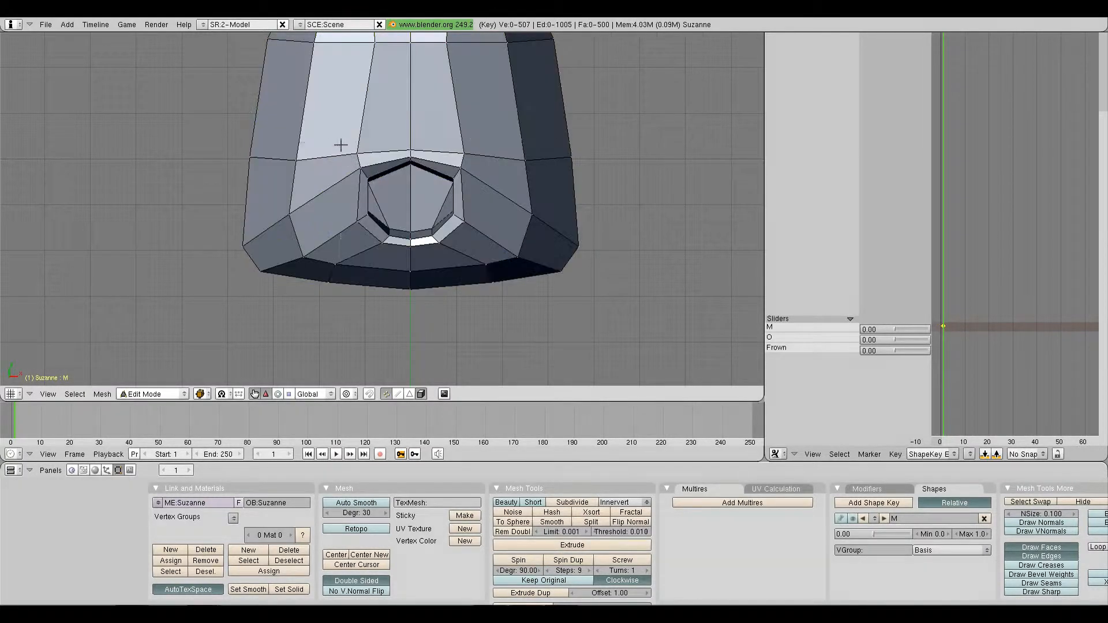
{"action": "left_click_drag", "start_coordinate": [340, 142], "coordinate": [526, 252]}
{"action": "key", "text": "s"}
{"action": "key", "text": "y"}
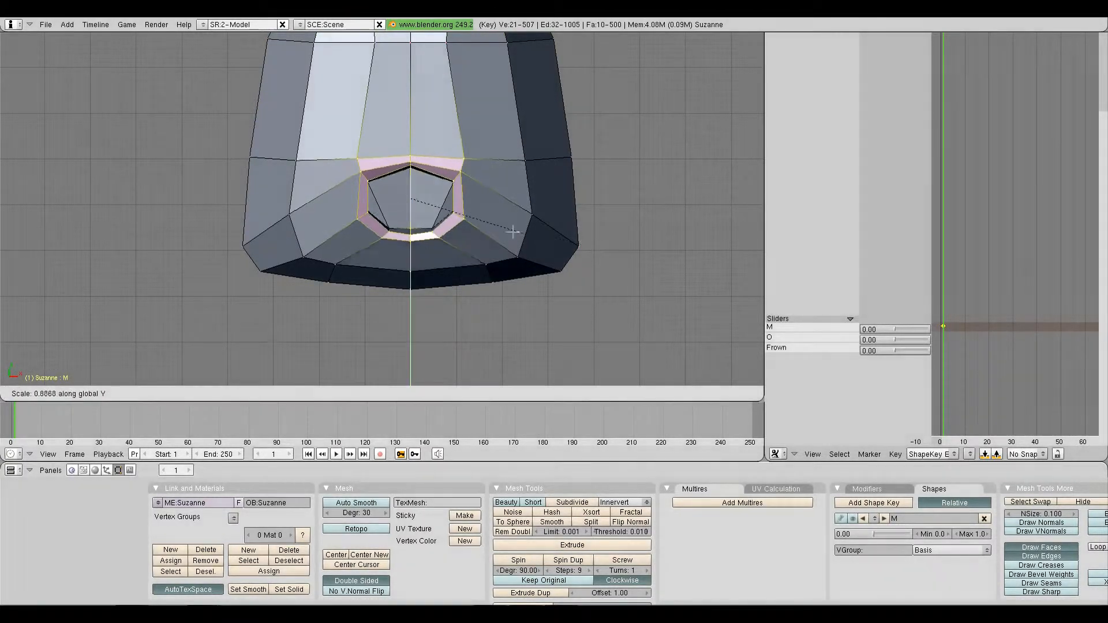
{"action": "left_click", "coordinate": [428, 198]}
{"action": "key", "text": "r"}
{"action": "key", "text": "x"}
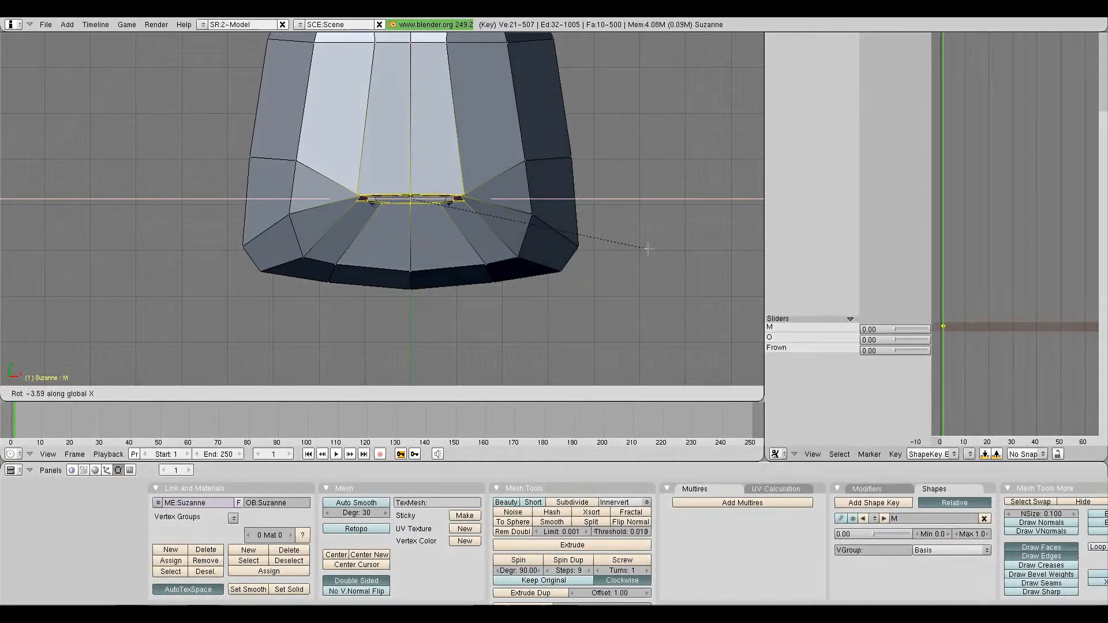
{"action": "left_click", "coordinate": [648, 248]}
{"action": "key", "text": "Tab"}
Step through the shape keys to compare the closed M mouth with the unedited shapes.
{"action": "scroll", "coordinate": [462, 248], "scroll_direction": "down", "scroll_amount": 3}
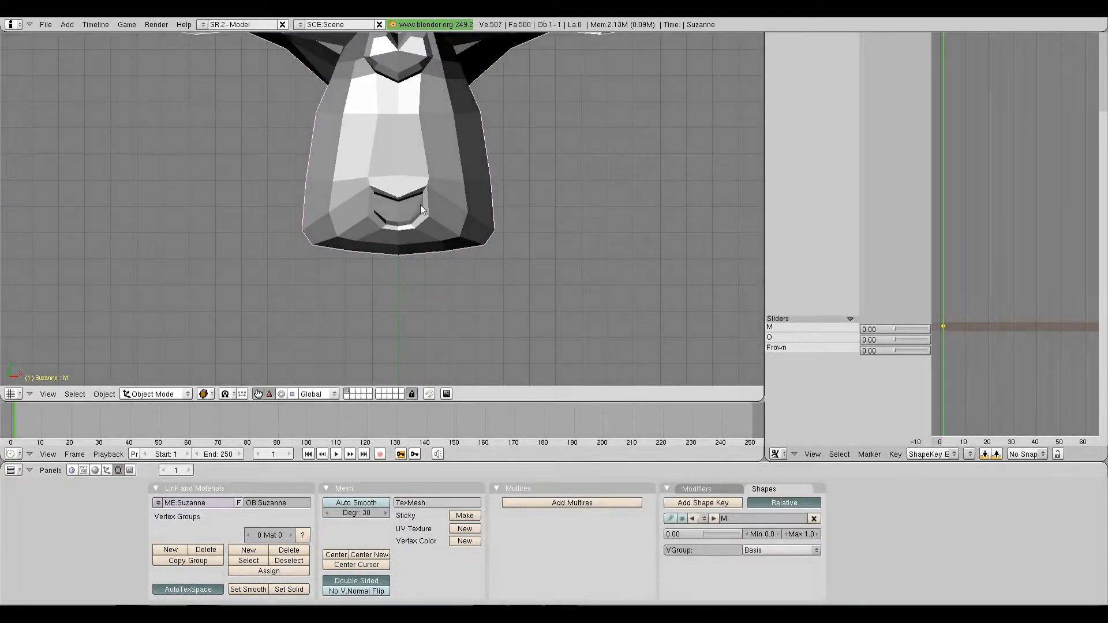
{"action": "middle_click_drag", "start_coordinate": [420, 205], "coordinate": [421, 331], "text": "shift"}
{"action": "scroll", "coordinate": [421, 328], "scroll_direction": "down", "scroll_amount": 1}
{"action": "left_click", "coordinate": [692, 518]}
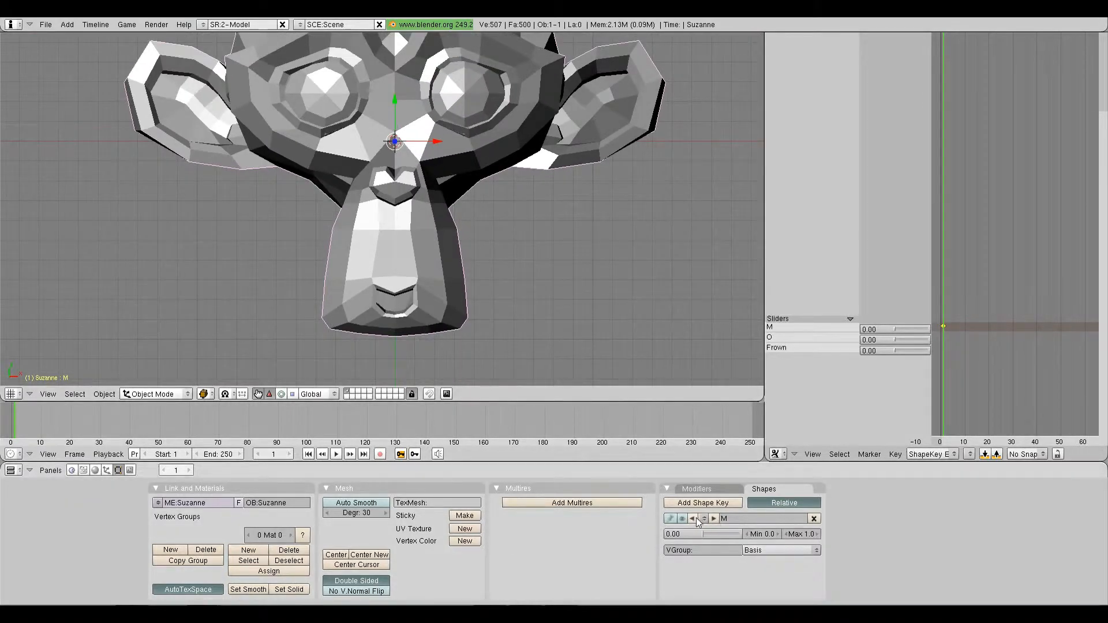
{"action": "left_click", "coordinate": [713, 520]}
{"action": "left_click", "coordinate": [712, 519]}
{"action": "left_click", "coordinate": [692, 519]}
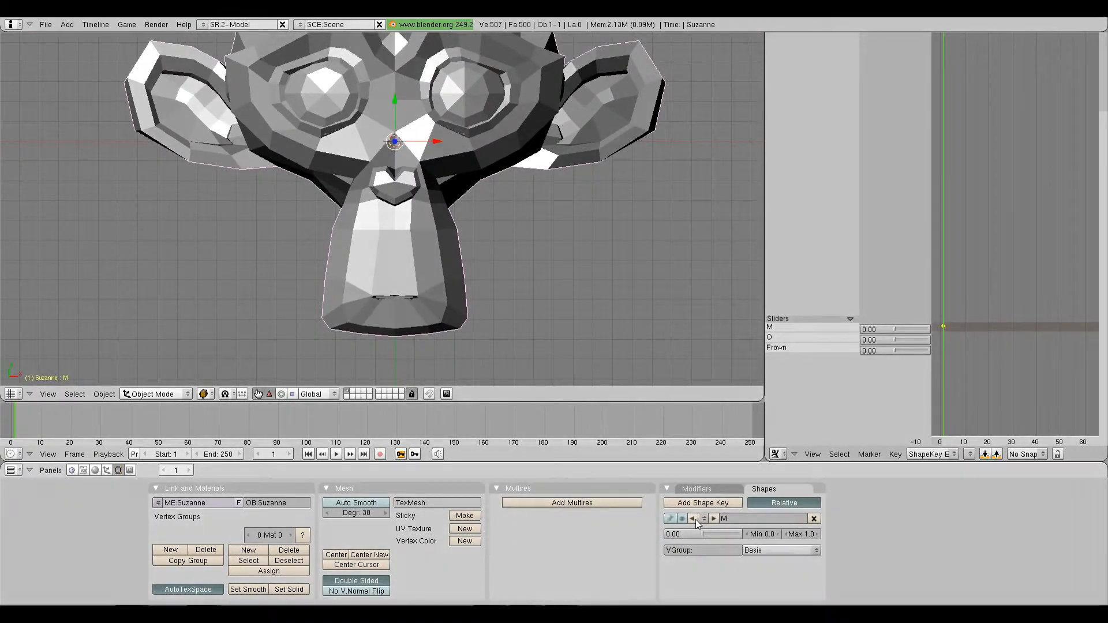
{"action": "middle_click_drag", "start_coordinate": [447, 235], "coordinate": [477, 225], "text": "shift"}
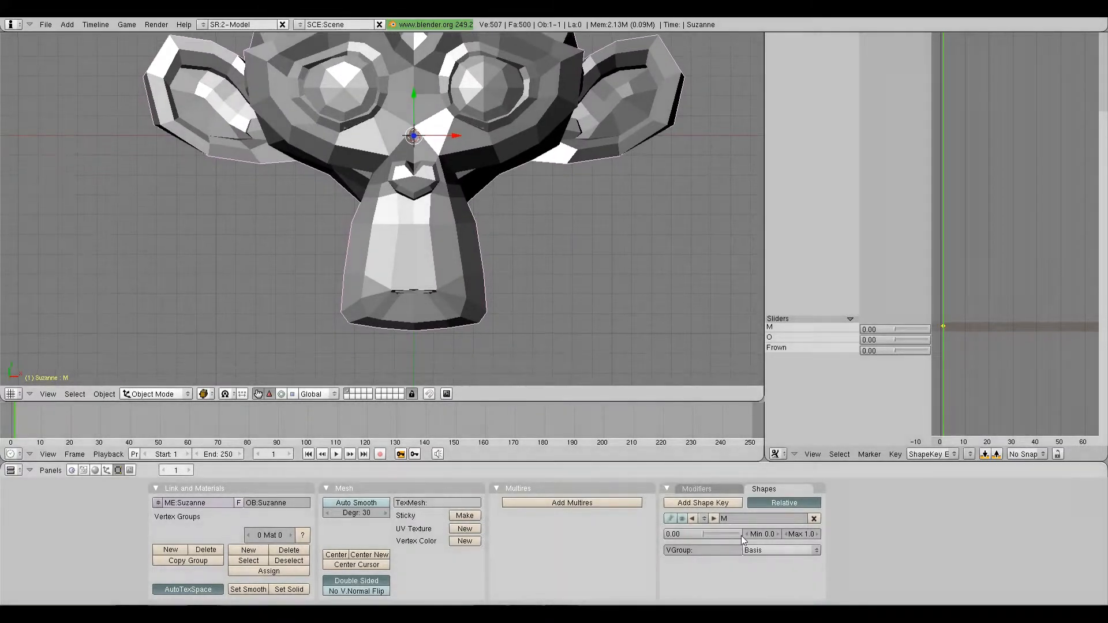
Make the O key active and raise the middle of the upper lip in Edit Mode.
{"action": "left_click", "coordinate": [714, 521]}
{"action": "middle_click_drag", "start_coordinate": [456, 291], "coordinate": [473, 187], "text": "shift"}
{"action": "scroll", "coordinate": [474, 188], "scroll_direction": "up", "scroll_amount": 4}
{"action": "key", "text": "Tab"}
{"action": "key", "text": "a"}
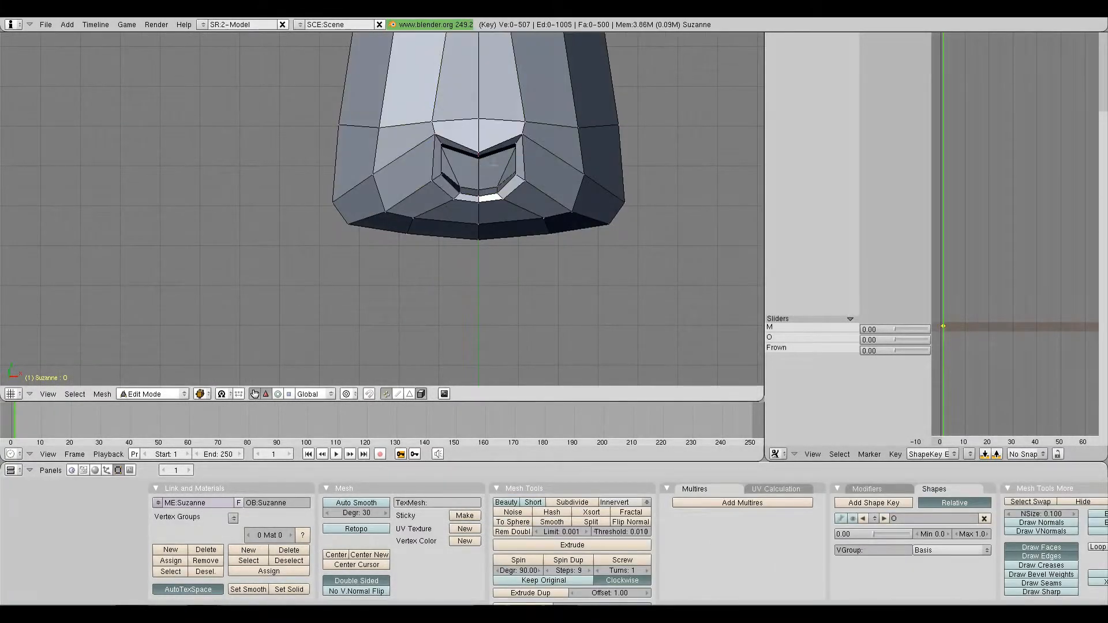
{"action": "key", "text": "b"}
{"action": "left_click_drag", "start_coordinate": [468, 145], "coordinate": [492, 161]}
{"action": "left_click_drag", "start_coordinate": [479, 120], "coordinate": [479, 91]}
{"action": "key", "text": "a"}
Scale down all the mouth vertices into a small round O shape and return to Object Mode.
{"action": "key", "text": "b"}
{"action": "left_click_drag", "start_coordinate": [405, 107], "coordinate": [554, 207]}
{"action": "key", "text": "s"}
{"action": "left_click", "coordinate": [534, 197]}
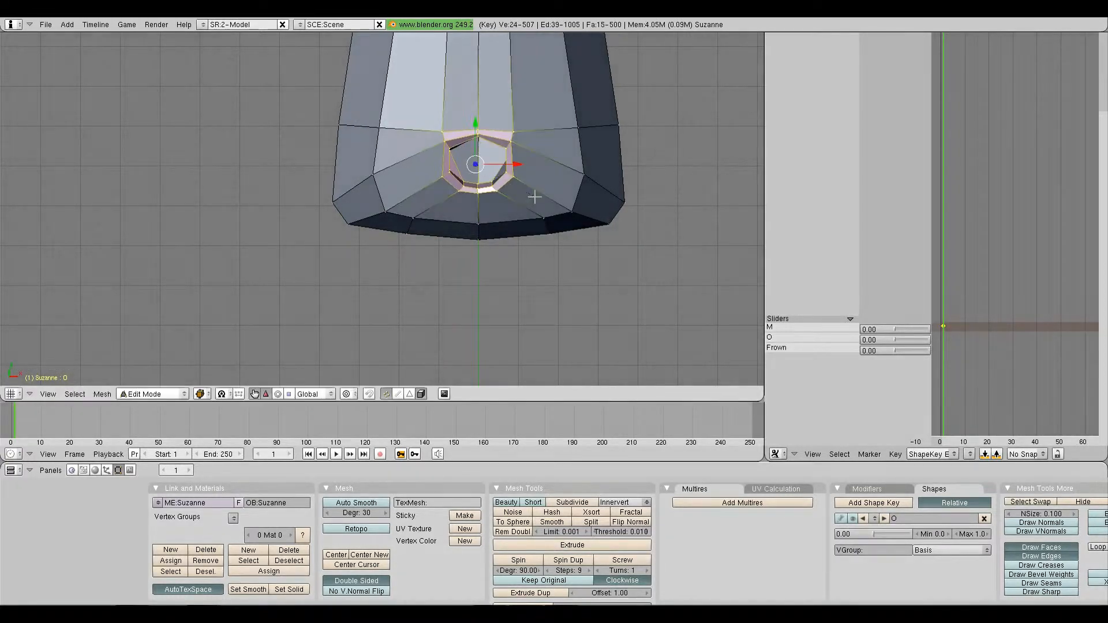
{"action": "key", "text": "Tab"}
{"action": "key", "text": "Home"}
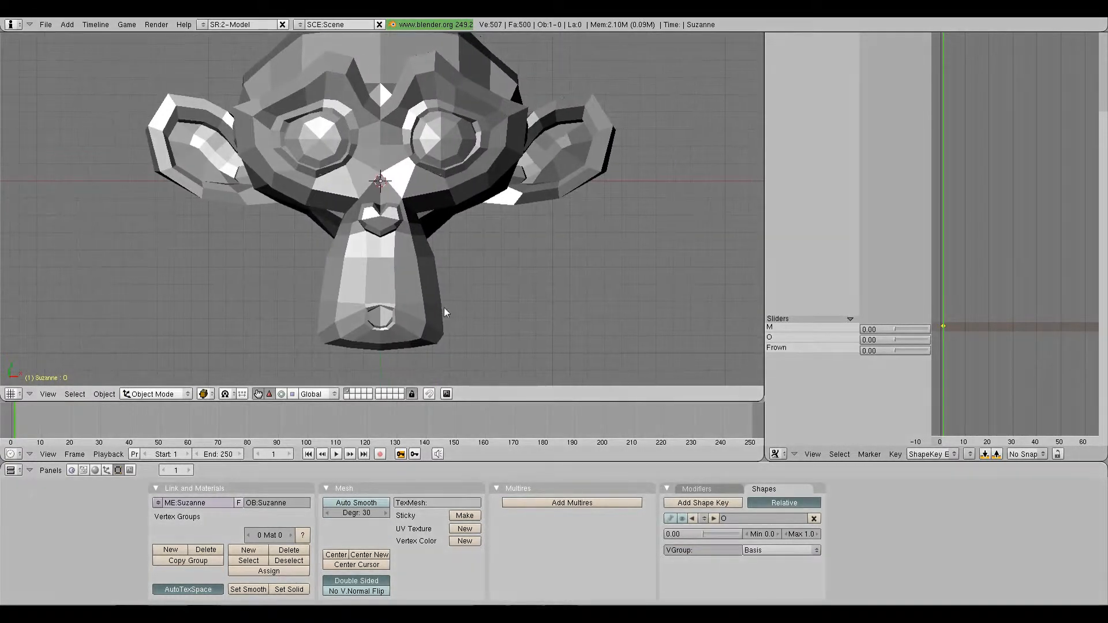
Make the Frown key active and raise the middle vertices of the lower lip in Edit Mode.
{"action": "right_click", "coordinate": [404, 292]}
{"action": "left_click", "coordinate": [713, 518]}
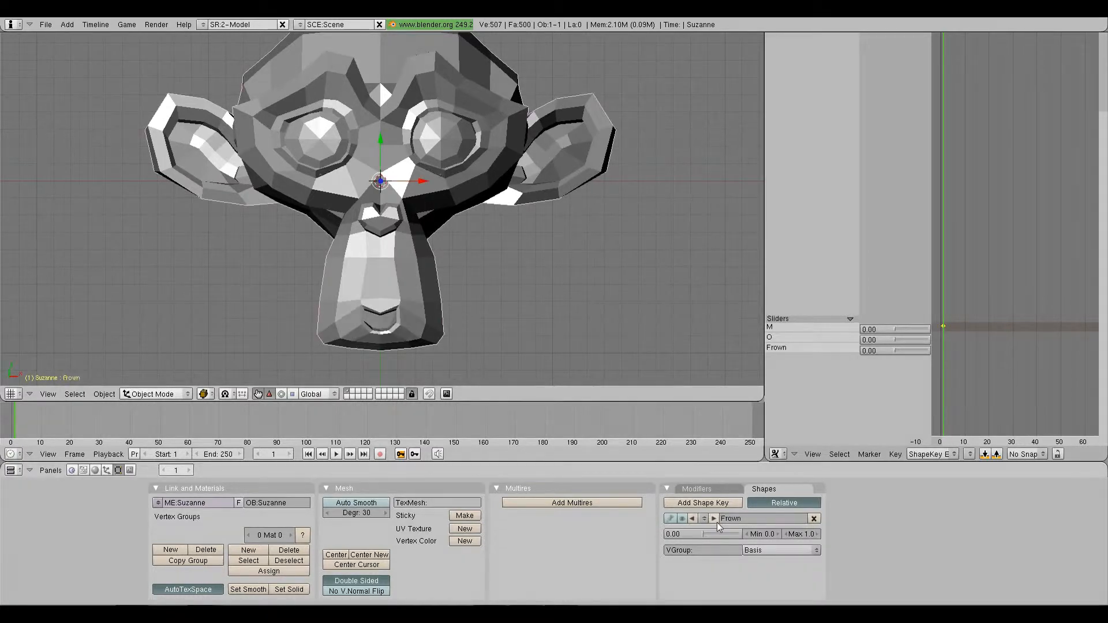
{"action": "key", "text": "Tab"}
{"action": "key", "text": "a"}
{"action": "middle_click_drag", "start_coordinate": [398, 335], "coordinate": [434, 233], "text": "shift"}
{"action": "scroll", "coordinate": [433, 233], "scroll_direction": "up", "scroll_amount": 4}
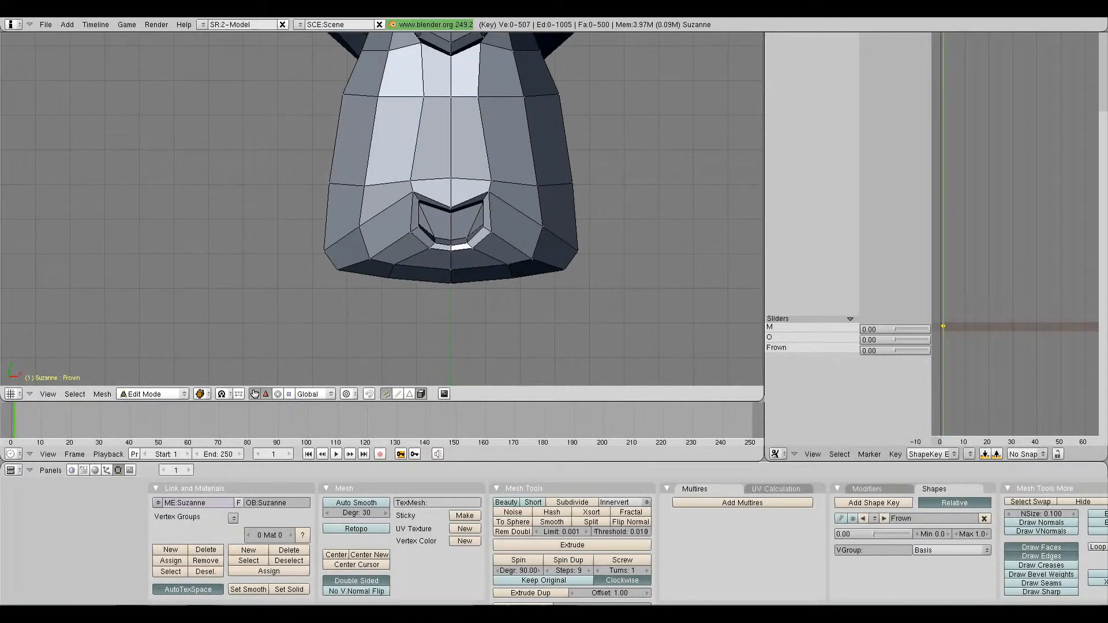
{"action": "key", "text": "b"}
{"action": "left_click_drag", "start_coordinate": [423, 241], "coordinate": [489, 264]}
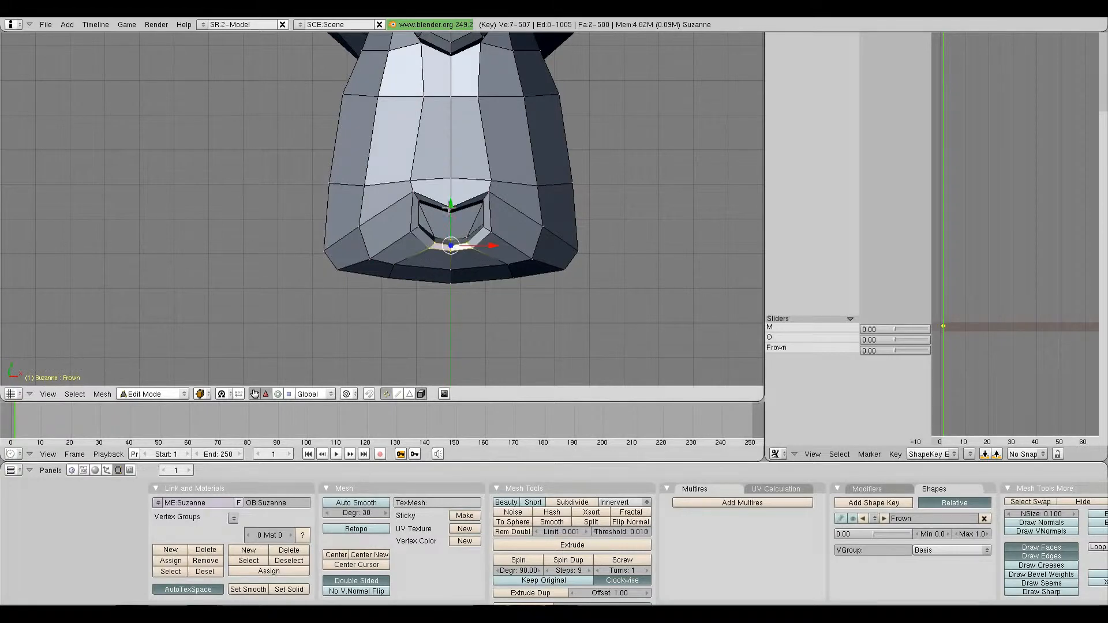
{"action": "mouse_move", "coordinate": [454, 205]}
{"action": "left_mouse_down"}
{"action": "mouse_move", "coordinate": [456, 183]}
{"action": "mouse_move", "coordinate": [461, 220]}
{"action": "left_mouse_up"}
{"action": "key", "text": "Escape"}
{"action": "key", "text": "a"}
Raise the middle of the Frown key's upper lip and readjust the lower lip's middle vertices.
{"action": "key", "text": "b"}
{"action": "left_click_drag", "start_coordinate": [451, 180], "coordinate": [457, 156]}
{"action": "key", "text": "a"}
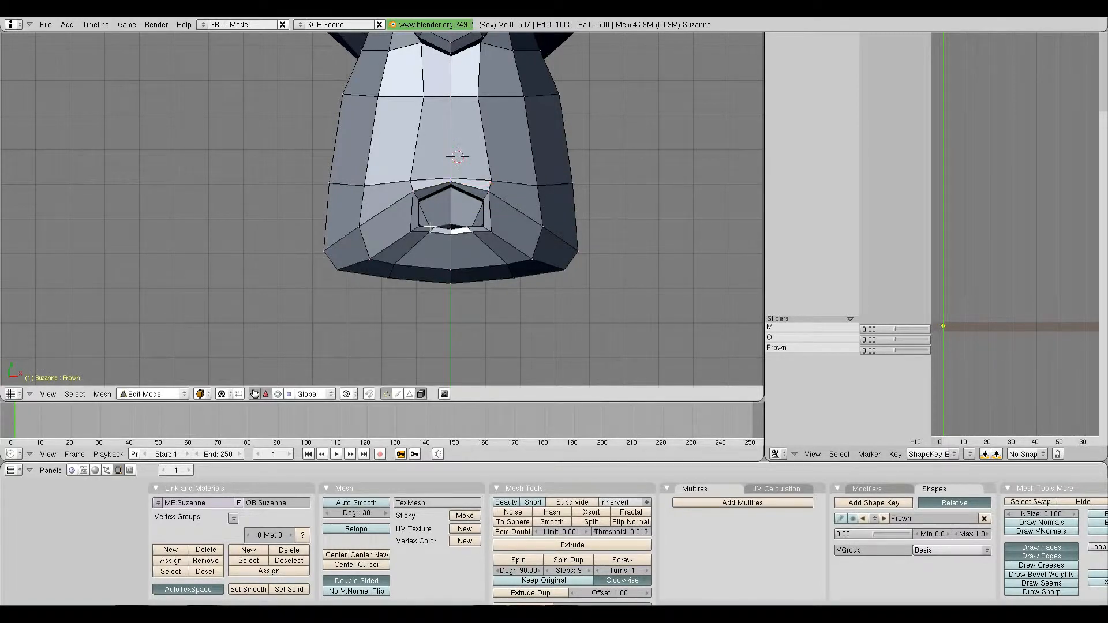
{"action": "key", "text": "b"}
{"action": "left_click_drag", "start_coordinate": [427, 224], "coordinate": [479, 238]}
{"action": "mouse_move", "coordinate": [453, 185]}
{"action": "left_mouse_down"}
{"action": "mouse_move", "coordinate": [454, 173]}
{"action": "mouse_move", "coordinate": [454, 185]}
{"action": "left_mouse_up"}
{"action": "middle_click_drag", "start_coordinate": [452, 198], "coordinate": [446, 252], "text": "ctrl"}
{"action": "key", "text": "a"}
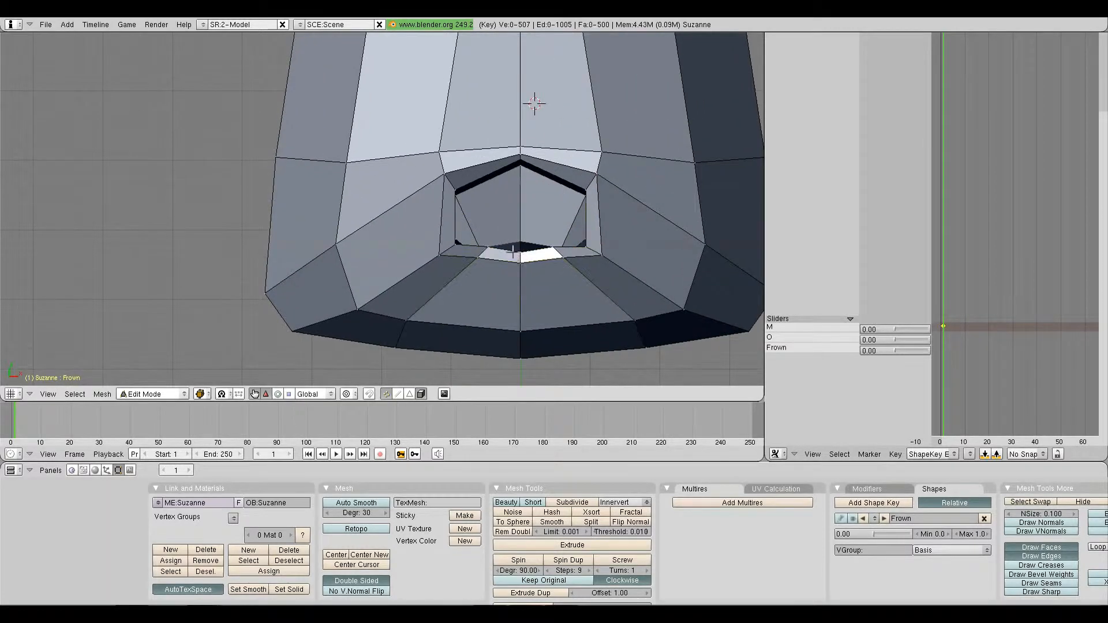
Arch the lower lip by adjusting the height of its centre, inner and corner vertex pairs.
{"action": "right_click", "coordinate": [519, 253]}
{"action": "right_click", "coordinate": [520, 265], "text": "shift"}
{"action": "mouse_move", "coordinate": [526, 218]}
{"action": "left_mouse_down"}
{"action": "mouse_move", "coordinate": [526, 197]}
{"action": "mouse_move", "coordinate": [525, 217]}
{"action": "left_mouse_up"}
{"action": "right_click", "coordinate": [479, 259]}
{"action": "right_click", "coordinate": [488, 248], "text": "shift"}
{"action": "right_click", "coordinate": [563, 259], "text": "shift"}
{"action": "right_click", "coordinate": [553, 249], "text": "shift"}
{"action": "right_click", "coordinate": [440, 253]}
{"action": "right_click", "coordinate": [456, 243], "text": "shift"}
{"action": "right_click", "coordinate": [600, 254], "text": "shift"}
{"action": "right_click", "coordinate": [586, 247], "text": "shift"}
{"action": "key", "text": "a"}
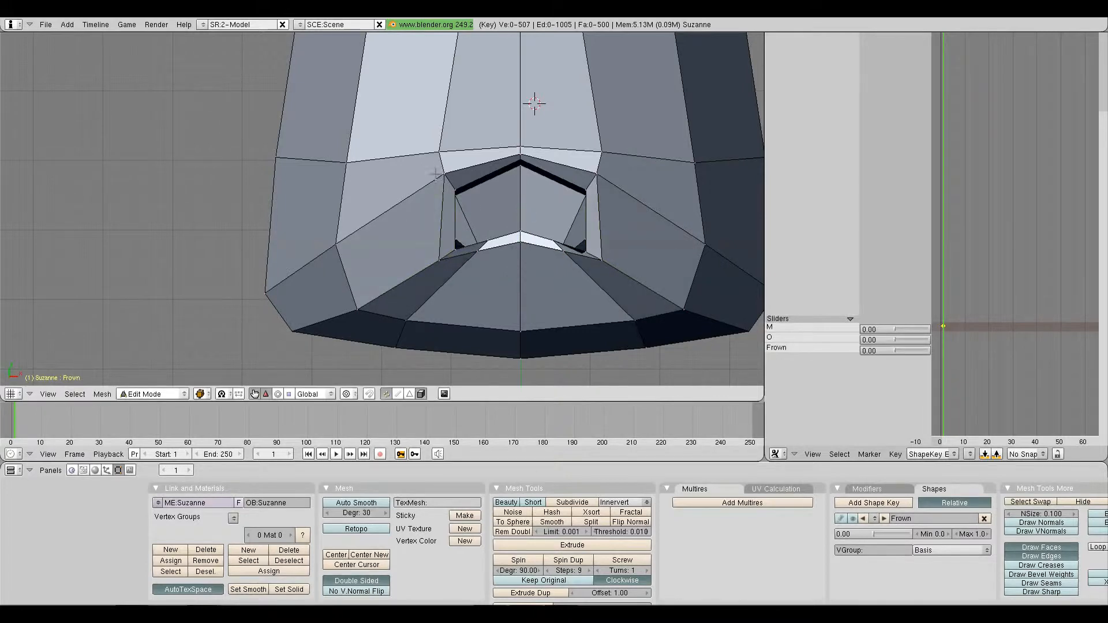
Move the whole frowning mouth down, squash it along the Y axis and return to Object Mode.
{"action": "key", "text": "b"}
{"action": "left_click_drag", "start_coordinate": [430, 149], "coordinate": [610, 280]}
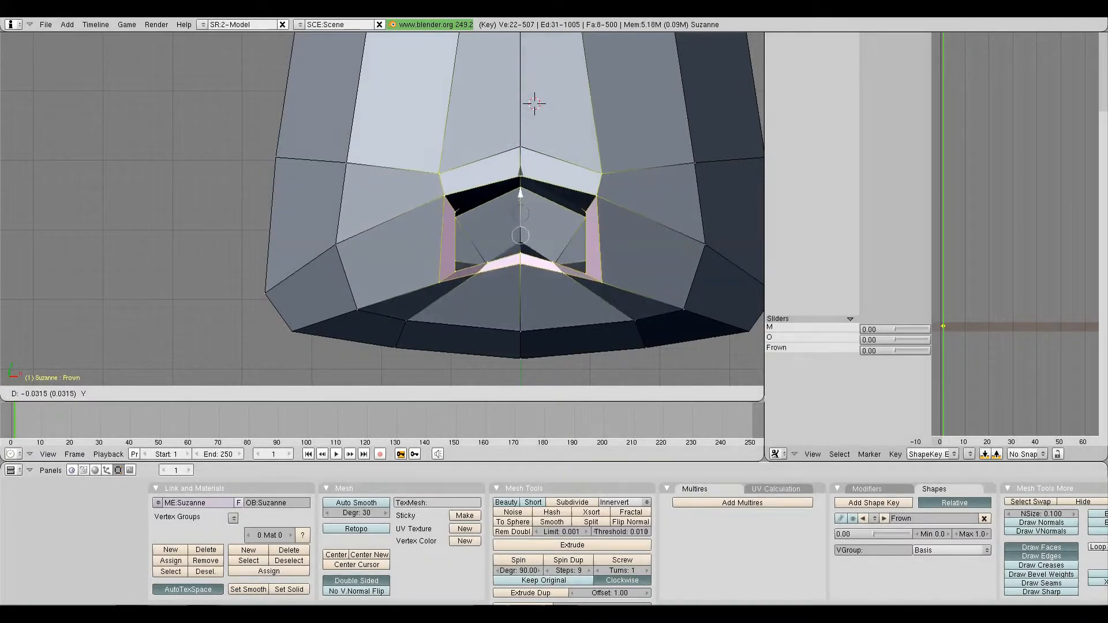
{"action": "key", "text": "s"}
{"action": "key", "text": "y"}
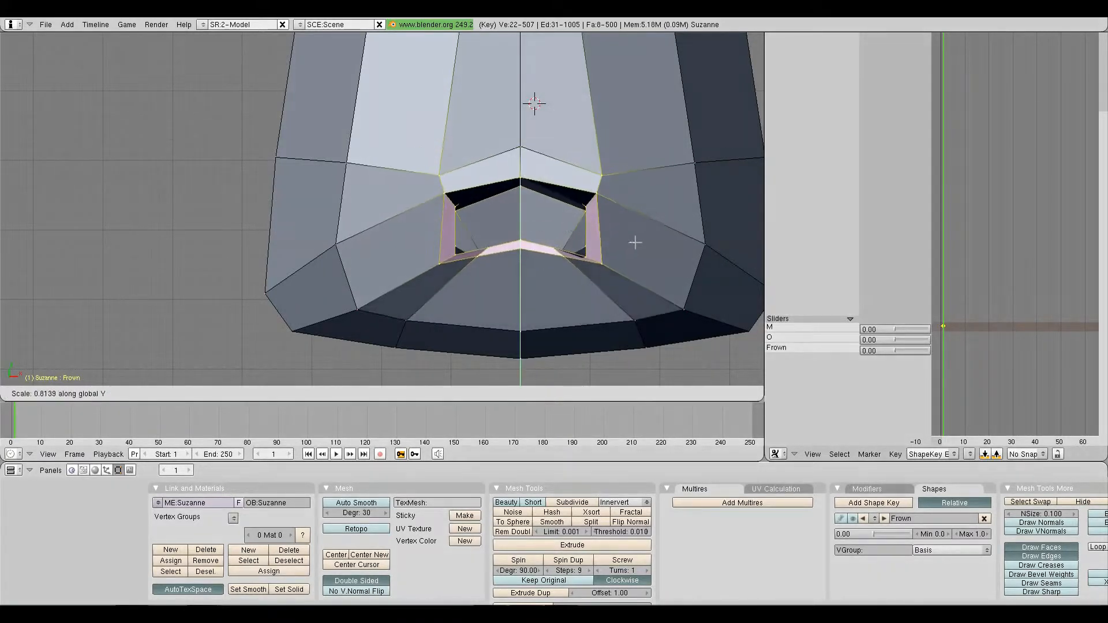
{"action": "left_click", "coordinate": [625, 242]}
{"action": "key", "text": "Tab"}
Check the Frown, O and M mouth shapes on the head by stepping through the shape keys.
{"action": "scroll", "coordinate": [579, 258], "scroll_direction": "down", "scroll_amount": 4}
{"action": "middle_click_drag", "start_coordinate": [512, 235], "coordinate": [518, 342], "text": "shift"}
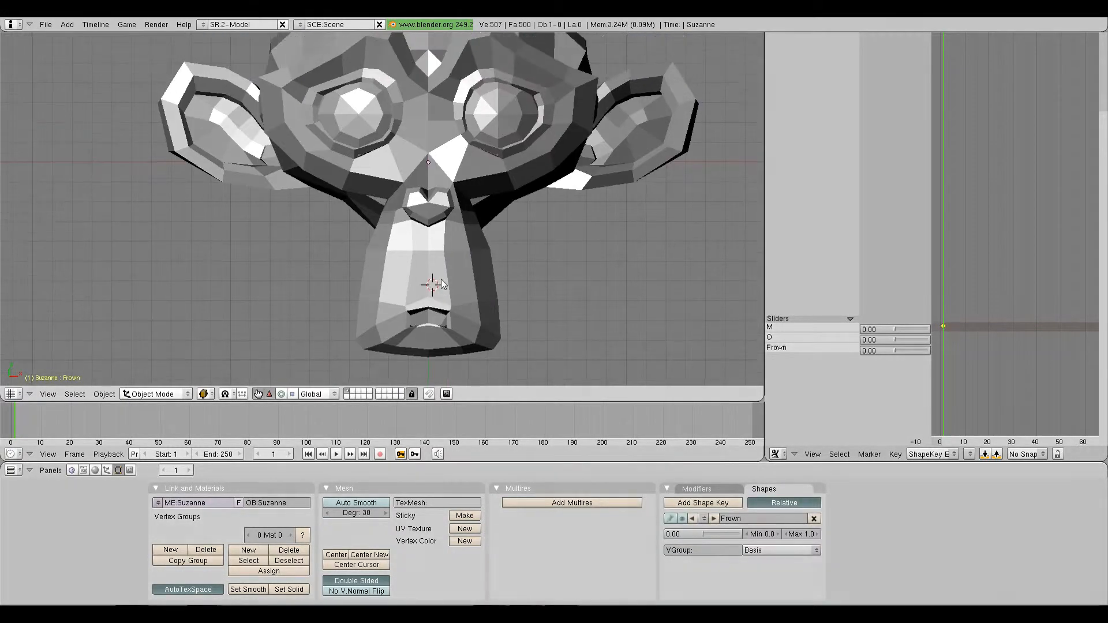
{"action": "middle_click_drag", "start_coordinate": [495, 206], "coordinate": [487, 232], "text": "shift"}
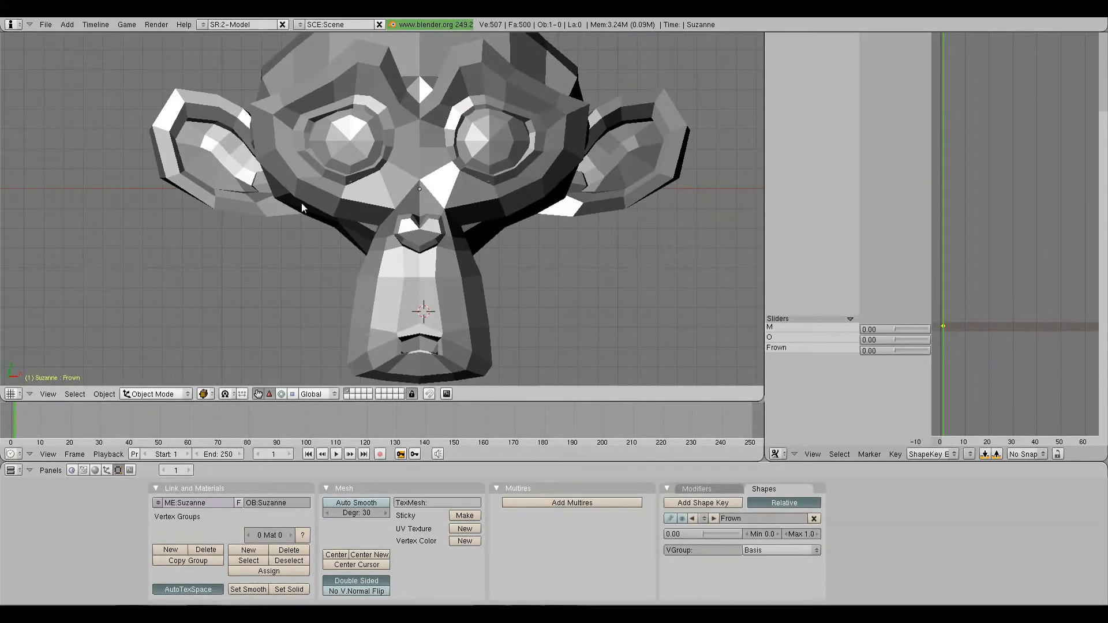
{"action": "left_click", "coordinate": [693, 519]}
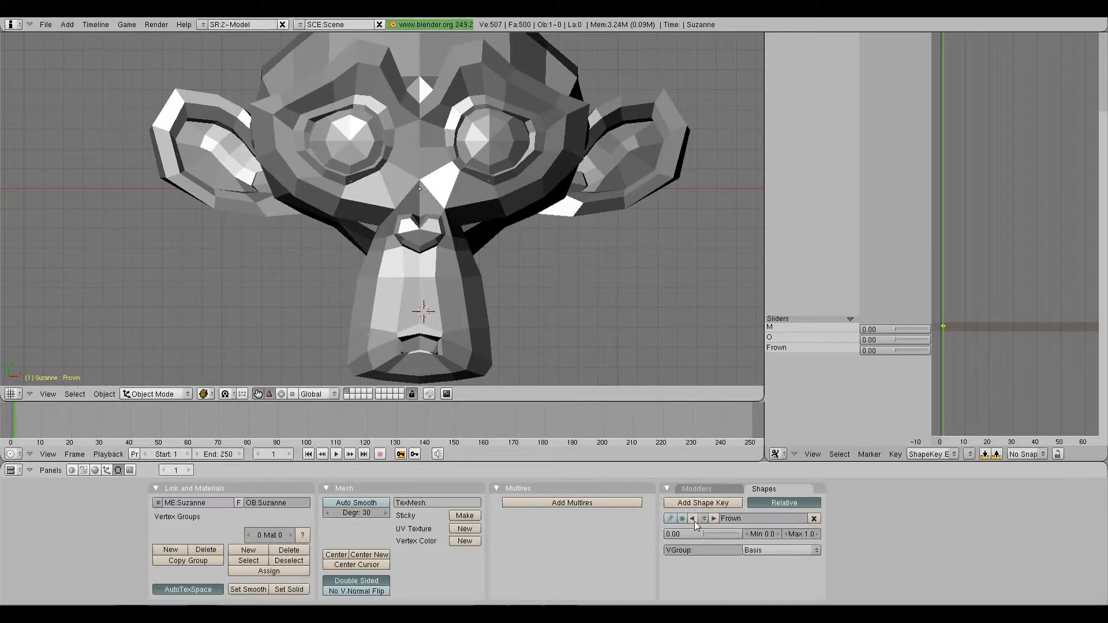
{"action": "left_click", "coordinate": [693, 519]}
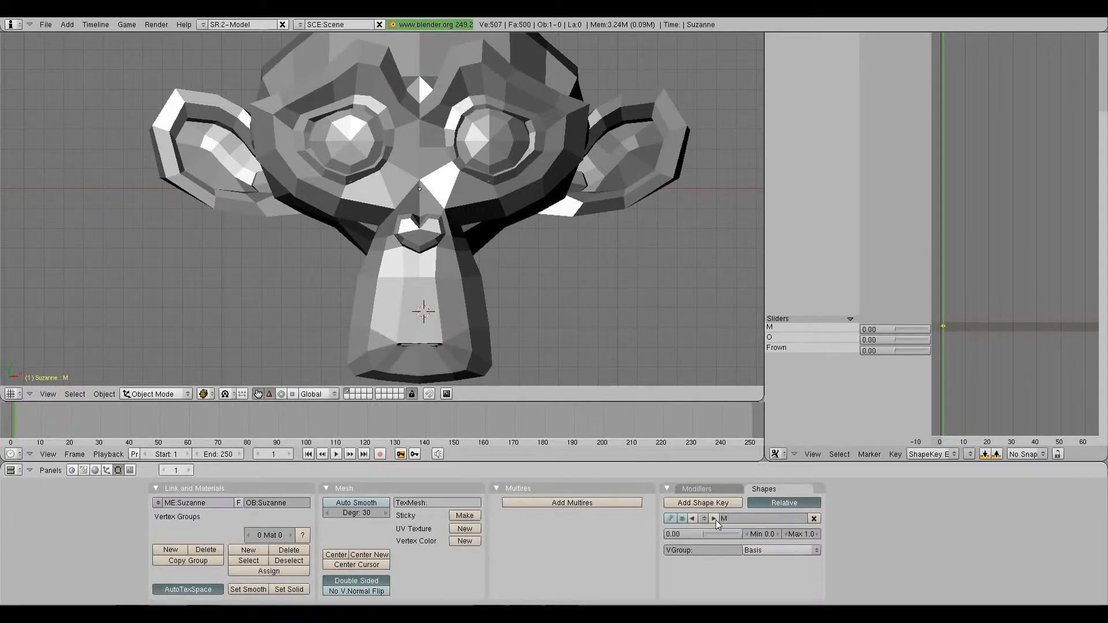
{"action": "left_click", "coordinate": [714, 519]}
{"action": "left_click", "coordinate": [714, 518]}
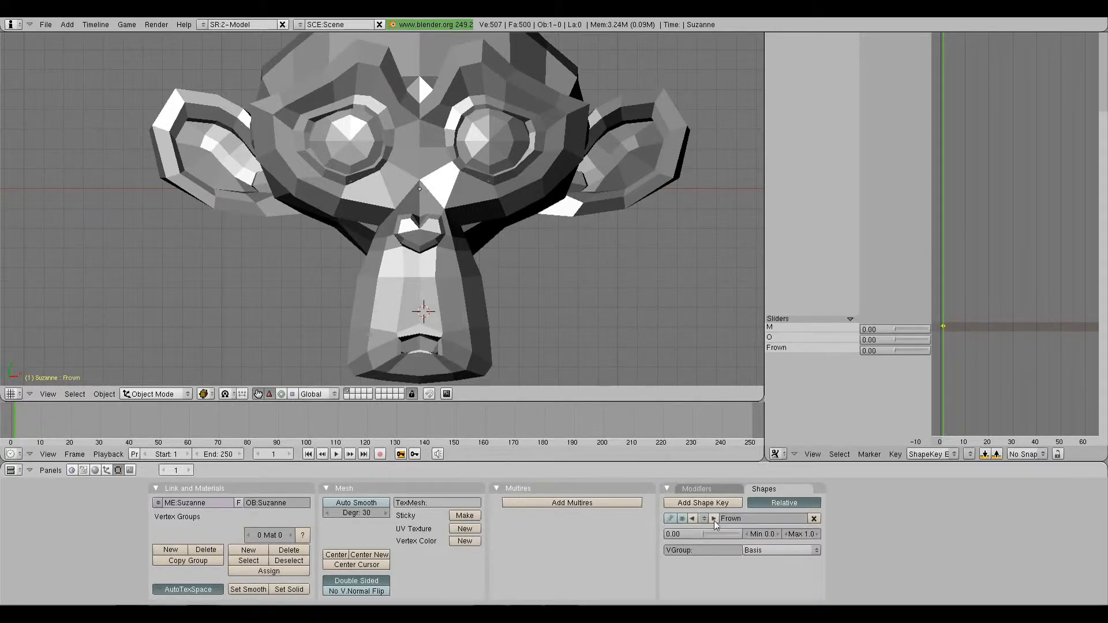
{"action": "middle_click_drag", "start_coordinate": [472, 296], "coordinate": [427, 259]}
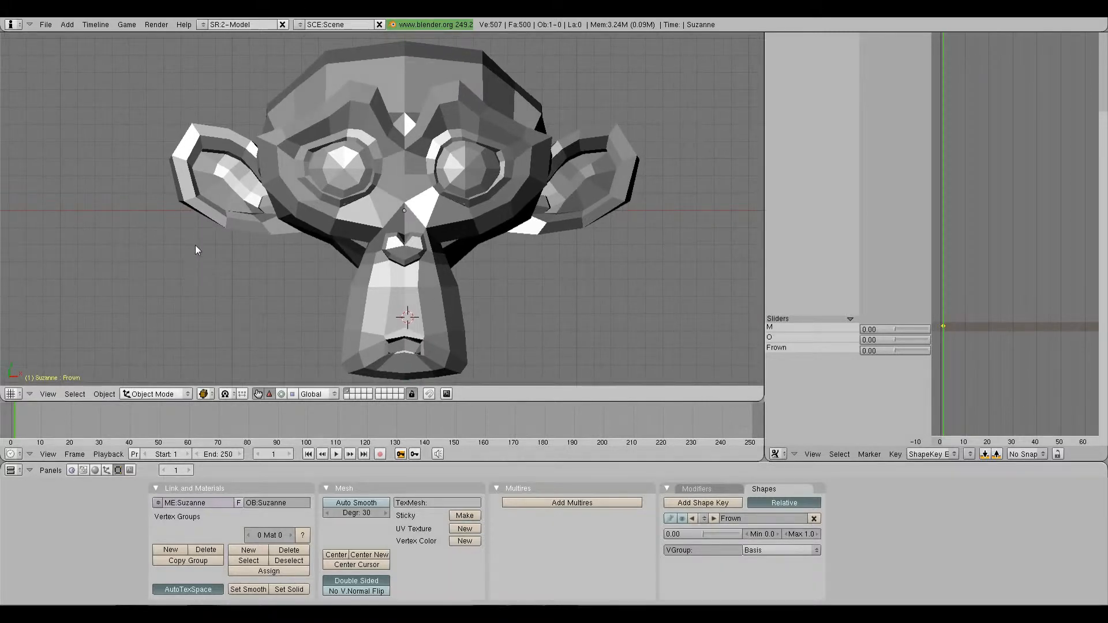
{"action": "middle_click_drag", "start_coordinate": [284, 241], "coordinate": [273, 211]}
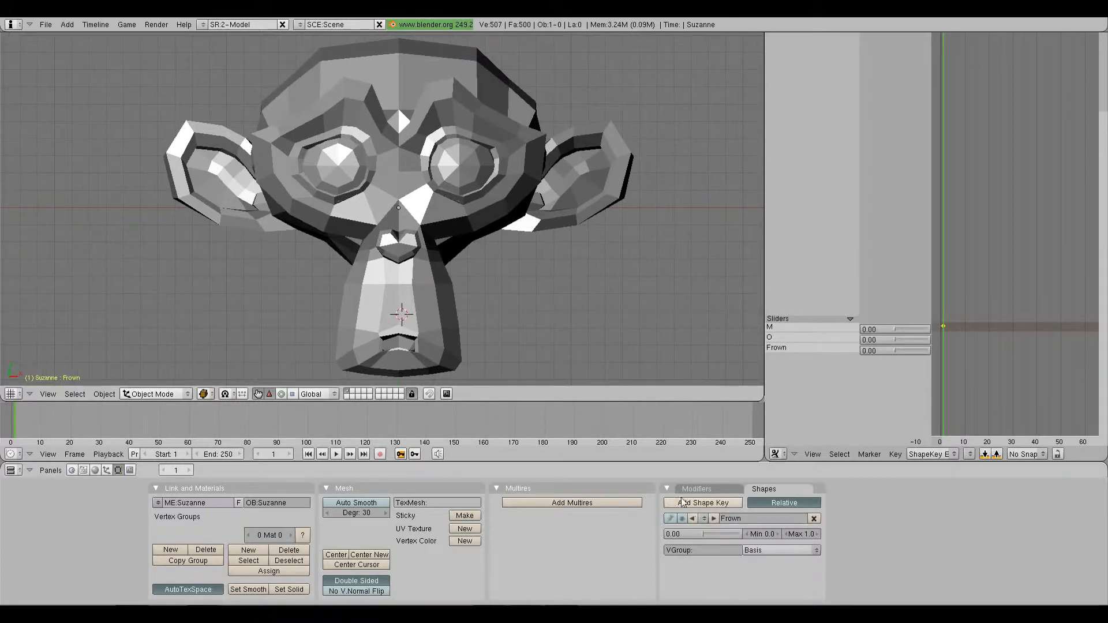
Preview the O shape key on the head and make M the active key.
{"action": "left_click", "coordinate": [704, 518]}
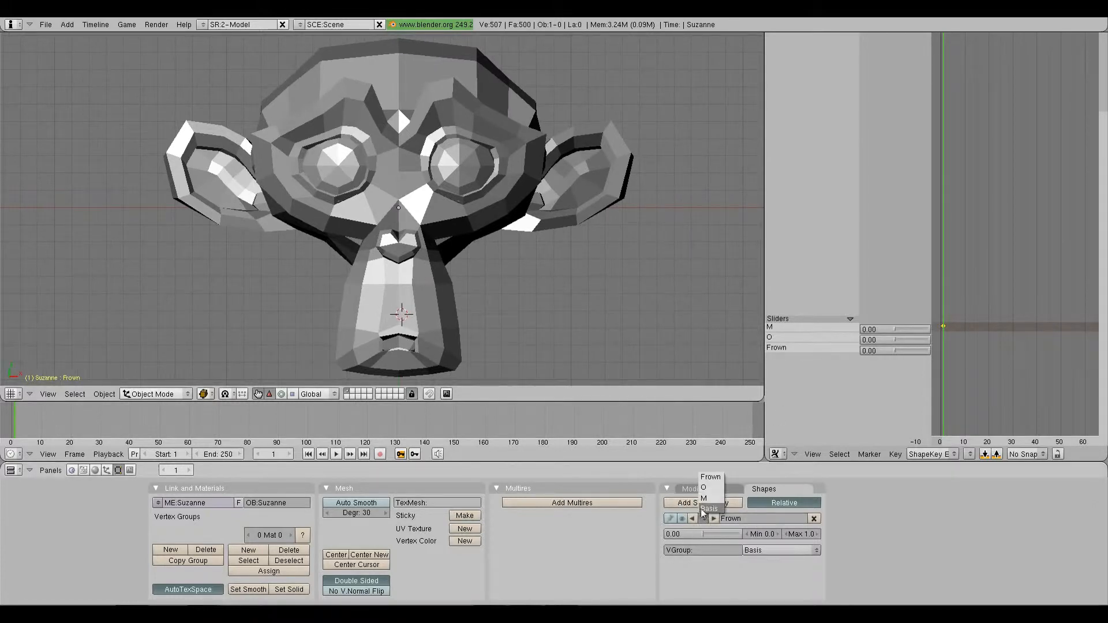
{"action": "left_click", "coordinate": [704, 487]}
{"action": "left_click", "coordinate": [704, 518]}
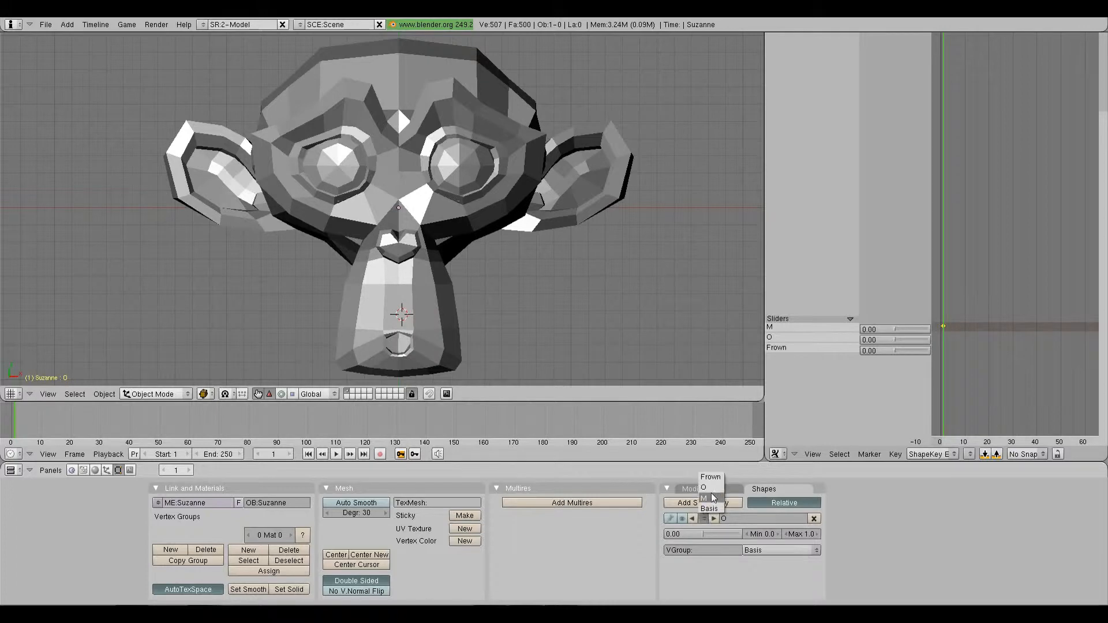
{"action": "left_click", "coordinate": [705, 497]}
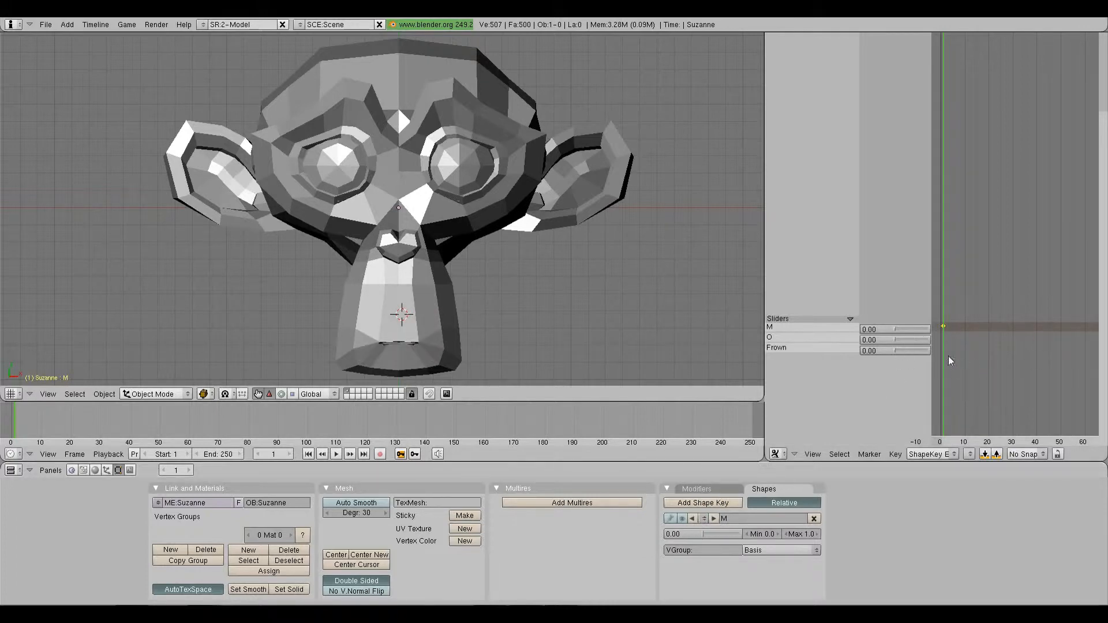
Key the shape sliders at 1.00: M on frame 1, O on frame 20 and Frown on frame 40.
{"action": "middle_click_drag", "start_coordinate": [967, 346], "coordinate": [966, 319]}
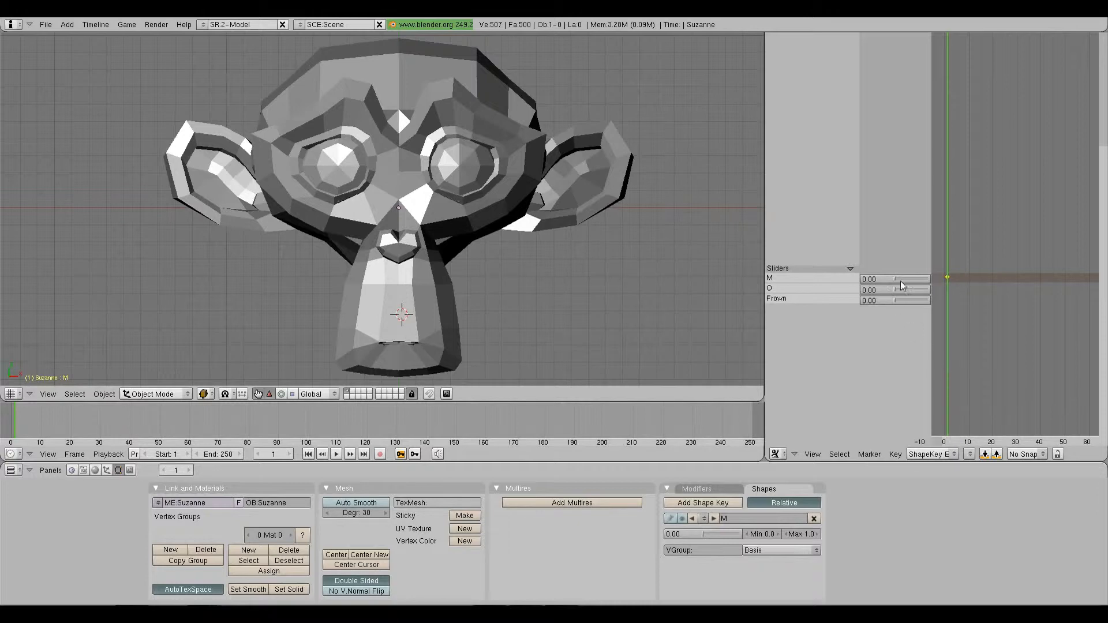
{"action": "left_click_drag", "start_coordinate": [900, 279], "coordinate": [994, 322]}
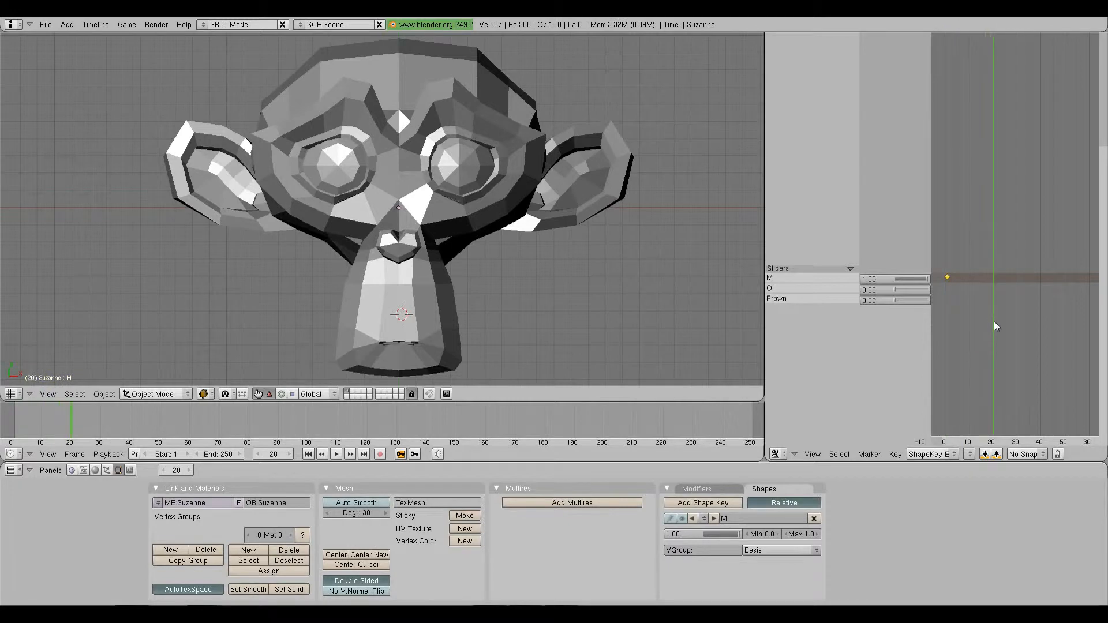
{"action": "left_click_drag", "start_coordinate": [904, 290], "coordinate": [1040, 310]}
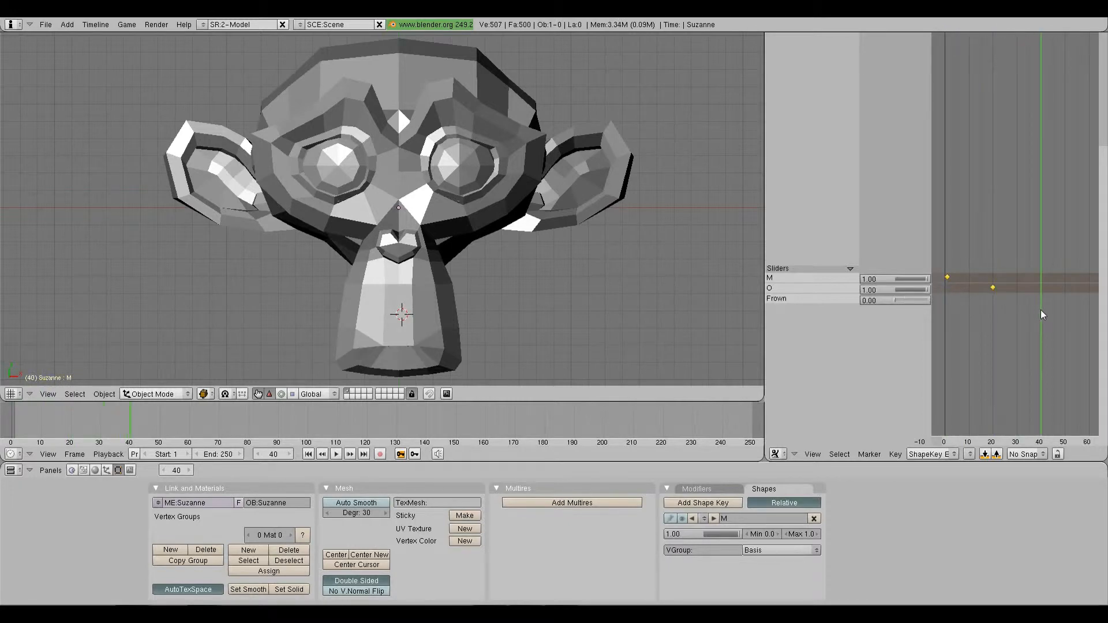
{"action": "left_click_drag", "start_coordinate": [909, 300], "coordinate": [1014, 306]}
Return to frame 1 and key the O and Frown sliders at 0.00.
{"action": "left_click_drag", "start_coordinate": [1030, 301], "coordinate": [935, 315]}
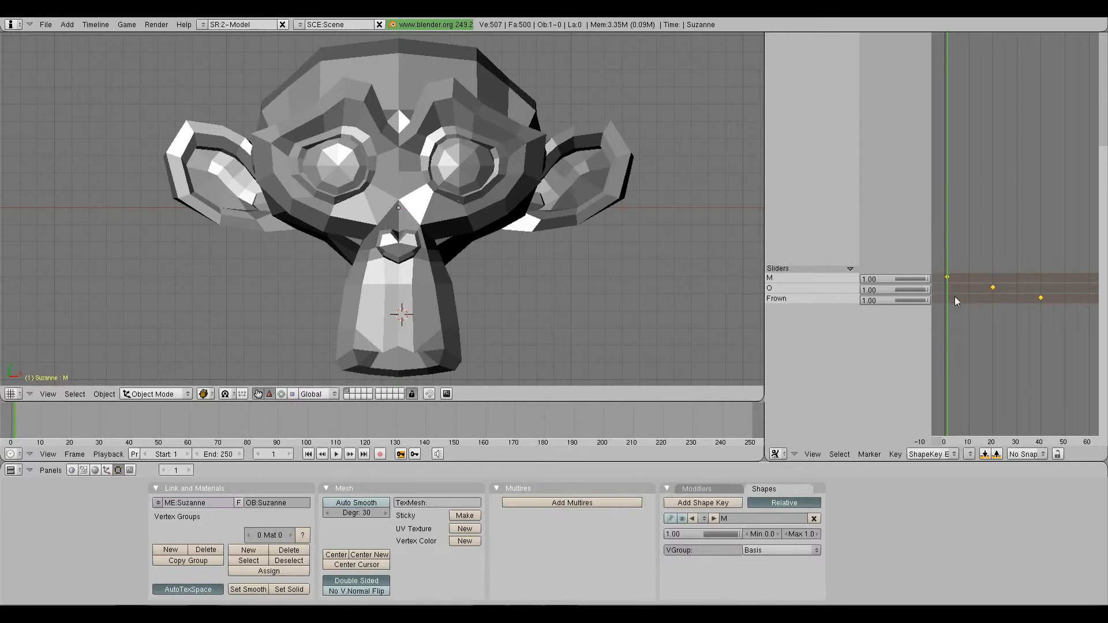
{"action": "left_click_drag", "start_coordinate": [910, 290], "coordinate": [793, 291]}
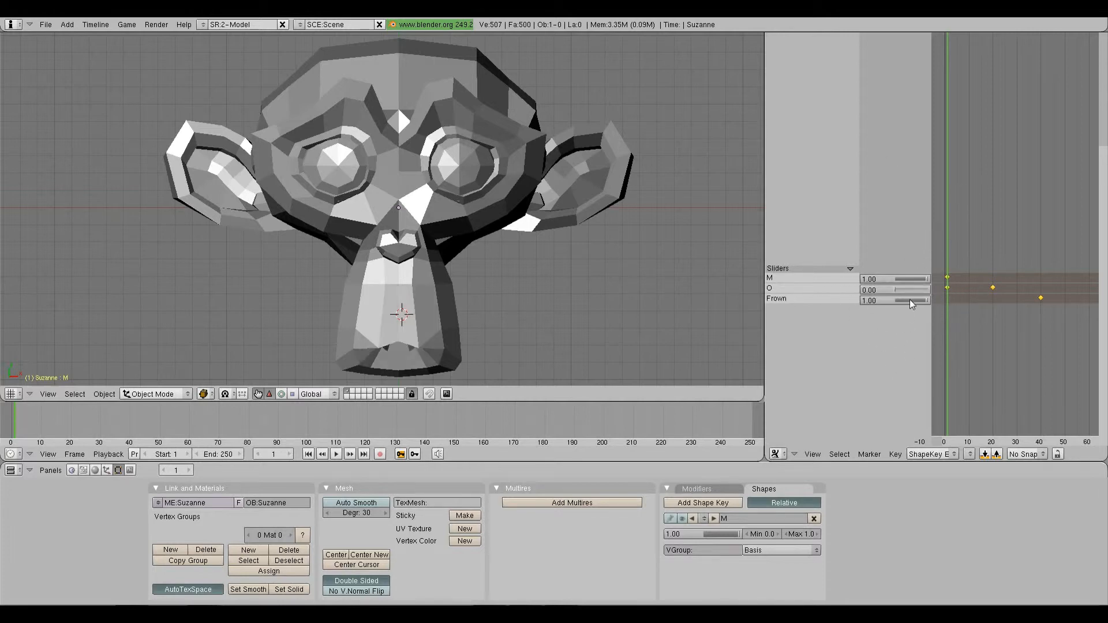
{"action": "left_click_drag", "start_coordinate": [910, 300], "coordinate": [733, 305]}
Go to frame 20 and key the Frown and M sliders at 0.00.
{"action": "left_click_drag", "start_coordinate": [949, 320], "coordinate": [994, 320]}
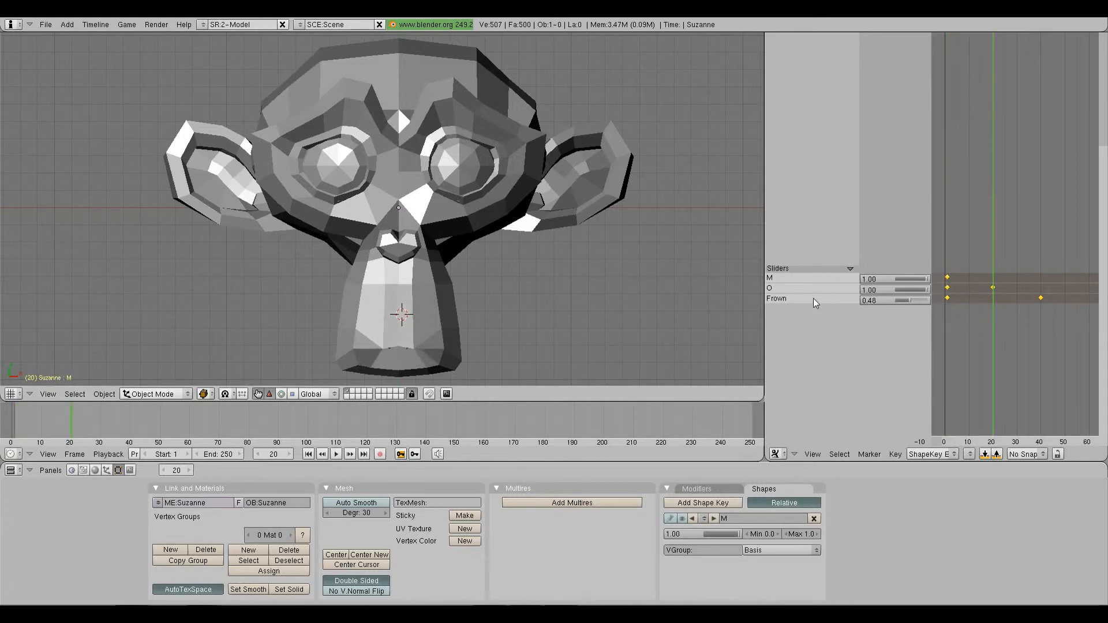
{"action": "left_click_drag", "start_coordinate": [909, 300], "coordinate": [827, 301]}
{"action": "left_click_drag", "start_coordinate": [913, 278], "coordinate": [770, 292]}
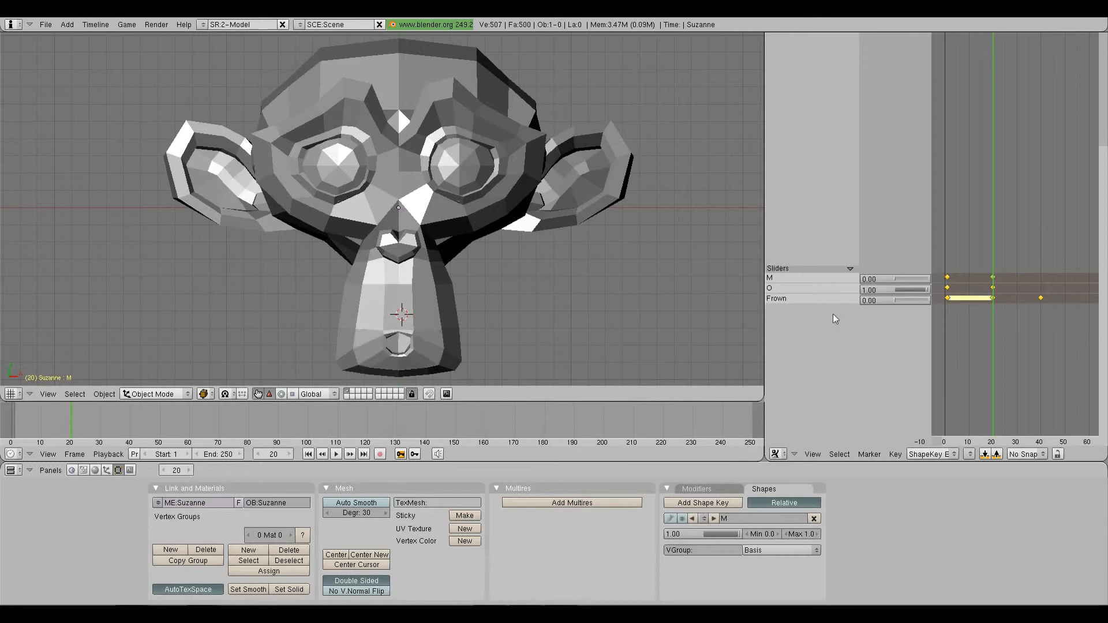
Go to frame 40 and key the O and M sliders at 0.00.
{"action": "left_click_drag", "start_coordinate": [990, 313], "coordinate": [1042, 315]}
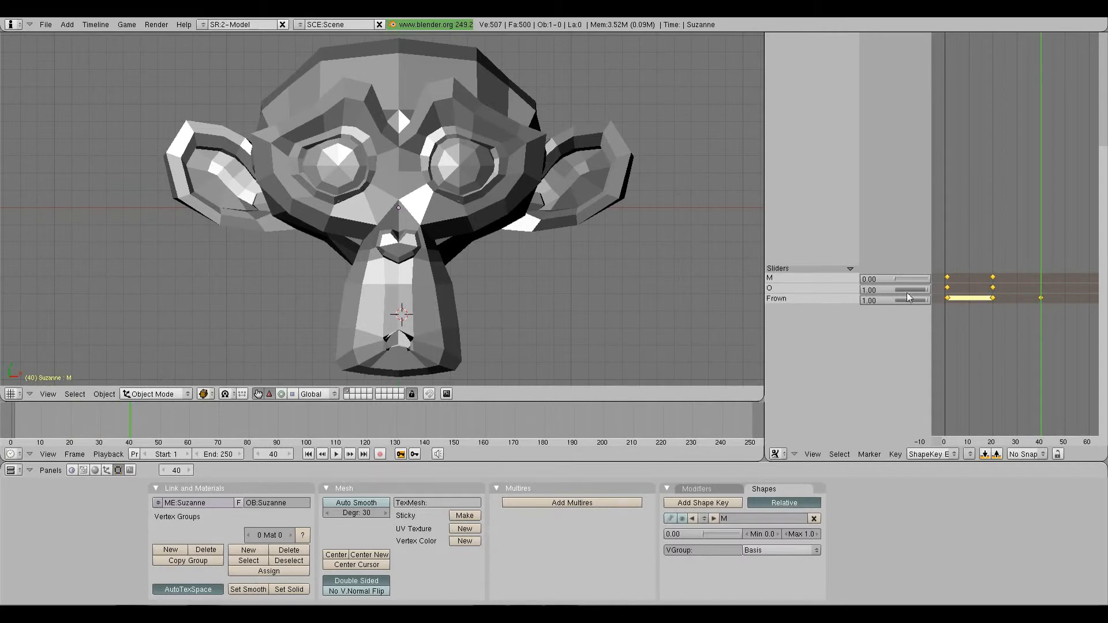
{"action": "left_click_drag", "start_coordinate": [918, 291], "coordinate": [824, 304]}
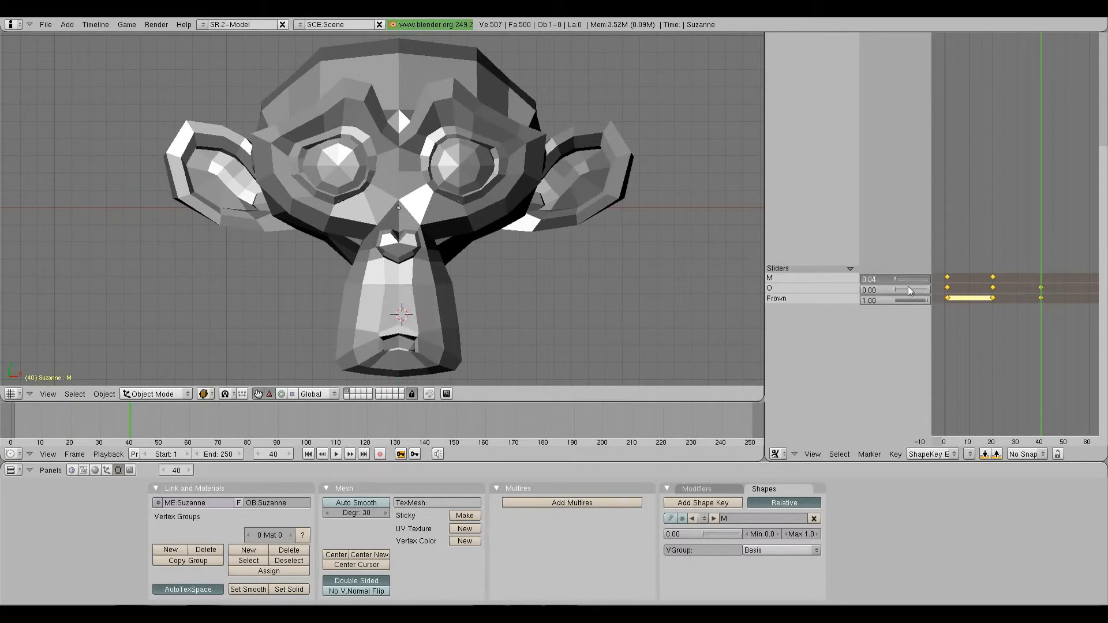
{"action": "left_click", "coordinate": [909, 280]}
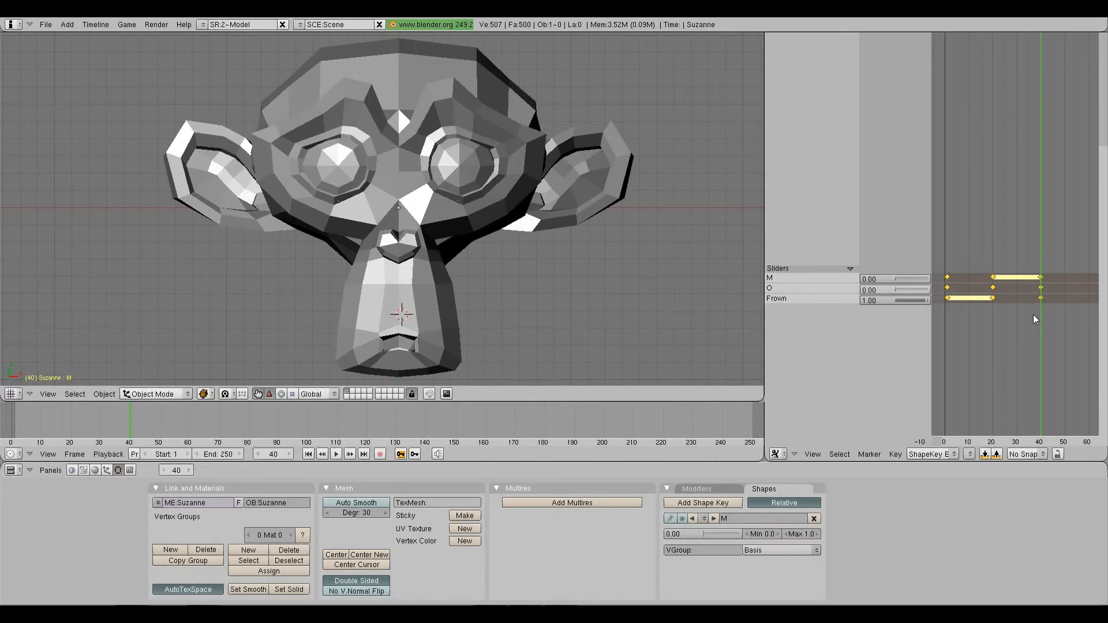
Play the mouth animation from frame 1 with a close view of the mouth, and return to the first frame.
{"action": "left_click_drag", "start_coordinate": [1034, 319], "coordinate": [921, 331]}
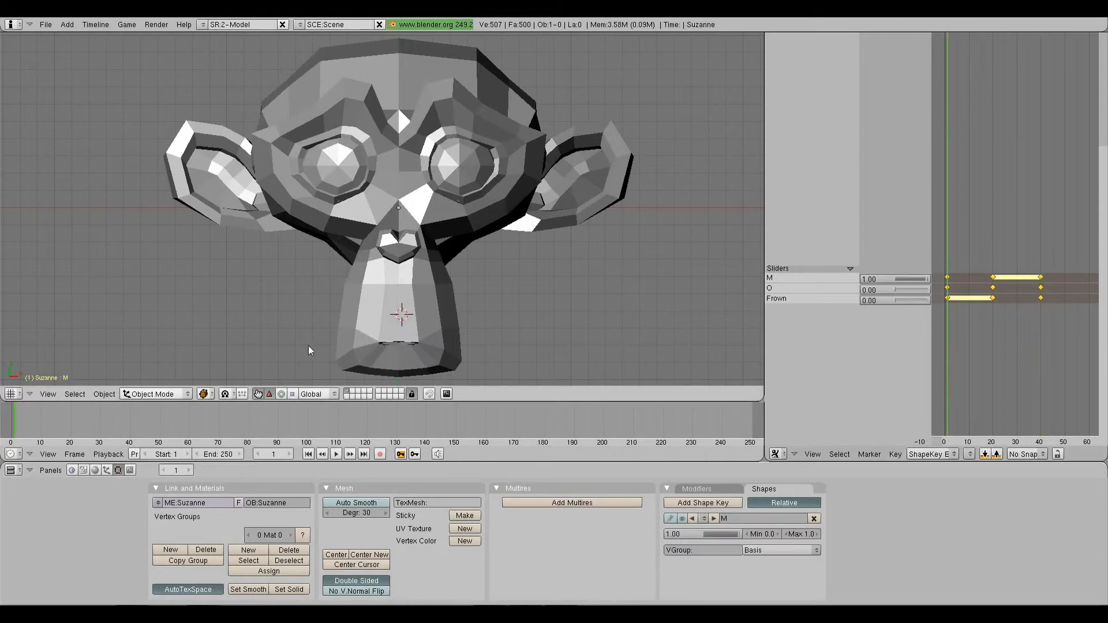
{"action": "middle_click_drag", "start_coordinate": [342, 252], "coordinate": [329, 158], "text": "shift"}
{"action": "scroll", "coordinate": [340, 235], "scroll_direction": "up", "scroll_amount": 4}
{"action": "left_click", "coordinate": [337, 453]}
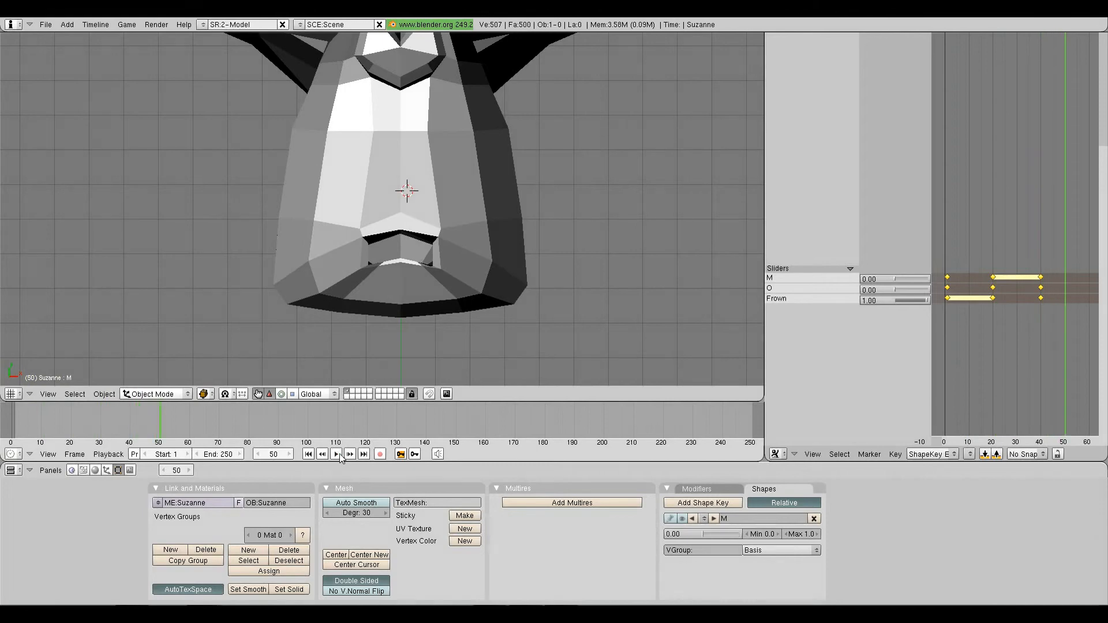
{"action": "left_click_drag", "start_coordinate": [971, 262], "coordinate": [973, 329]}
{"action": "key", "text": "shift+Left"}
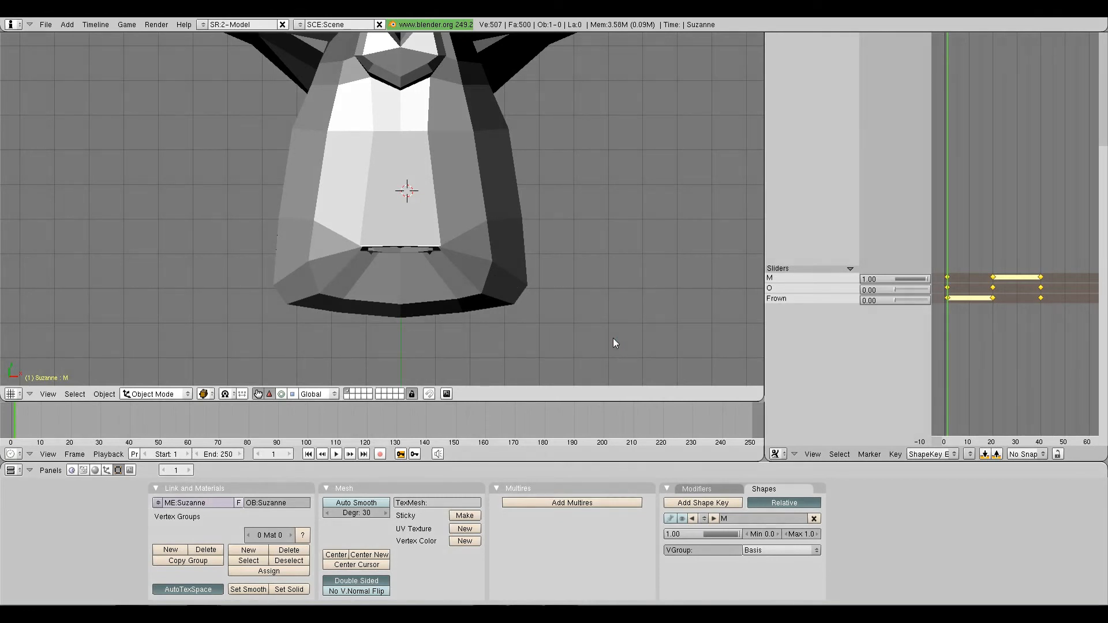
{"action": "scroll", "coordinate": [557, 348], "scroll_direction": "down", "scroll_amount": 3}
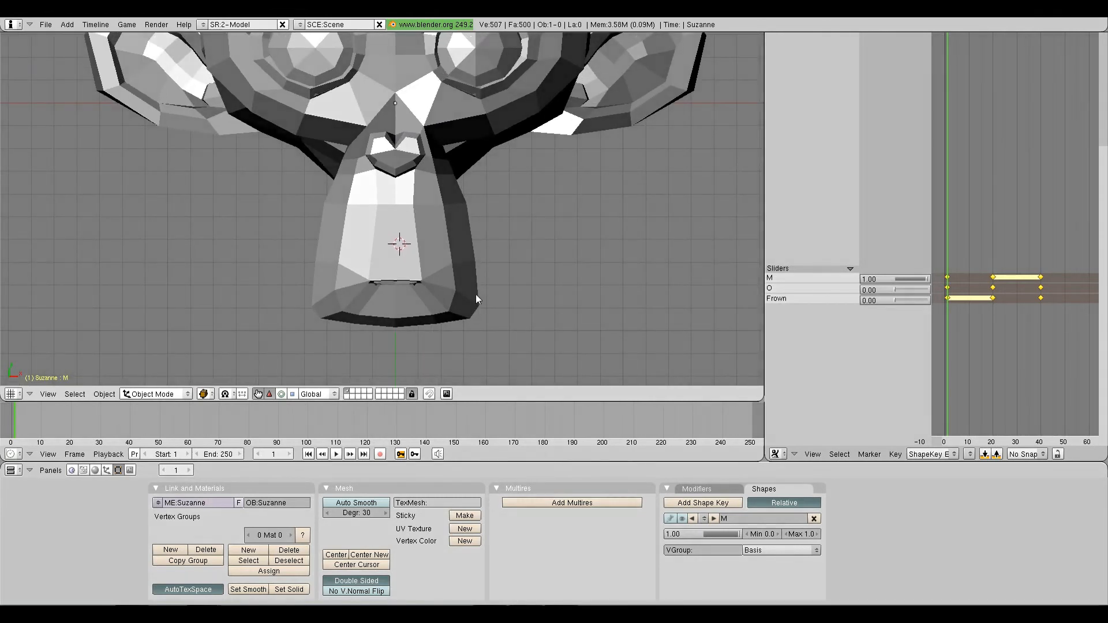
{"action": "middle_click_drag", "start_coordinate": [495, 278], "coordinate": [509, 299], "text": "shift"}
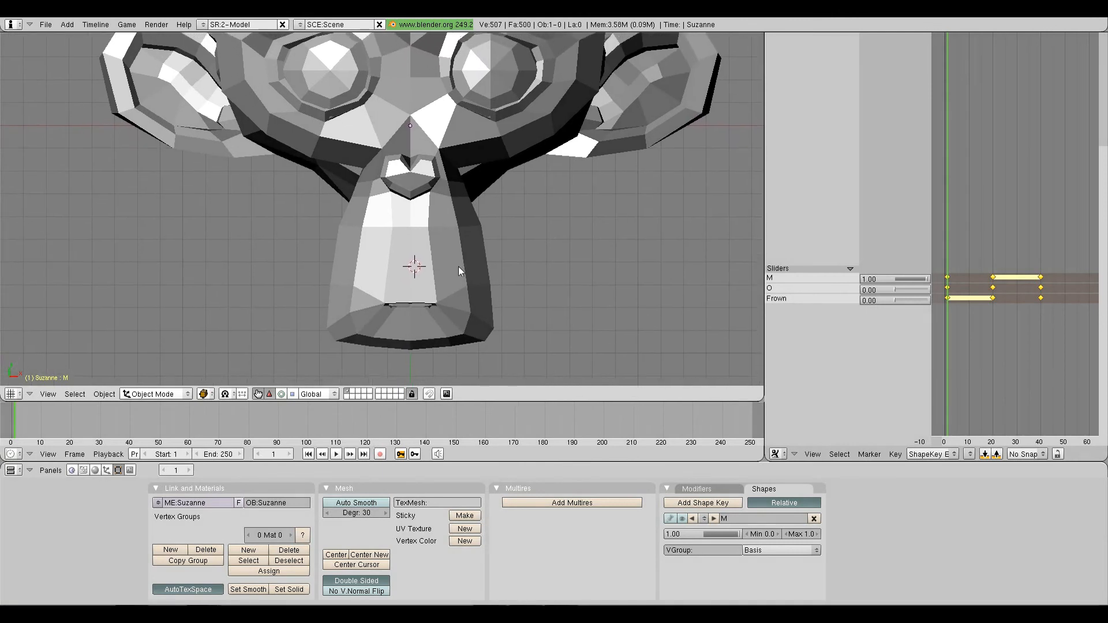
{"action": "middle_click_drag", "start_coordinate": [458, 266], "coordinate": [455, 272], "text": "shift"}
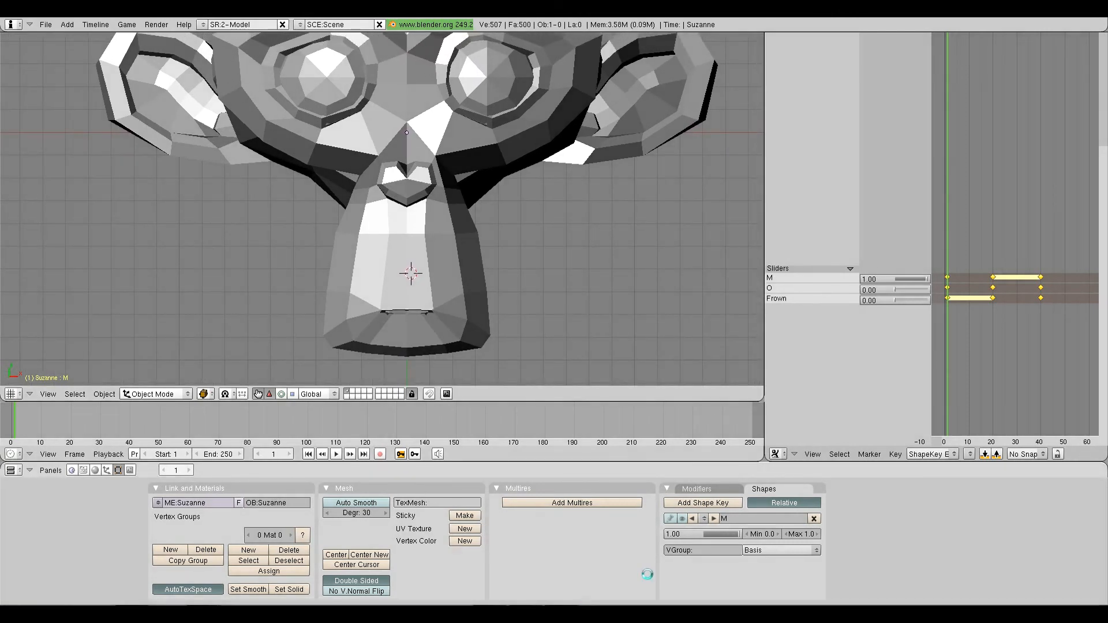